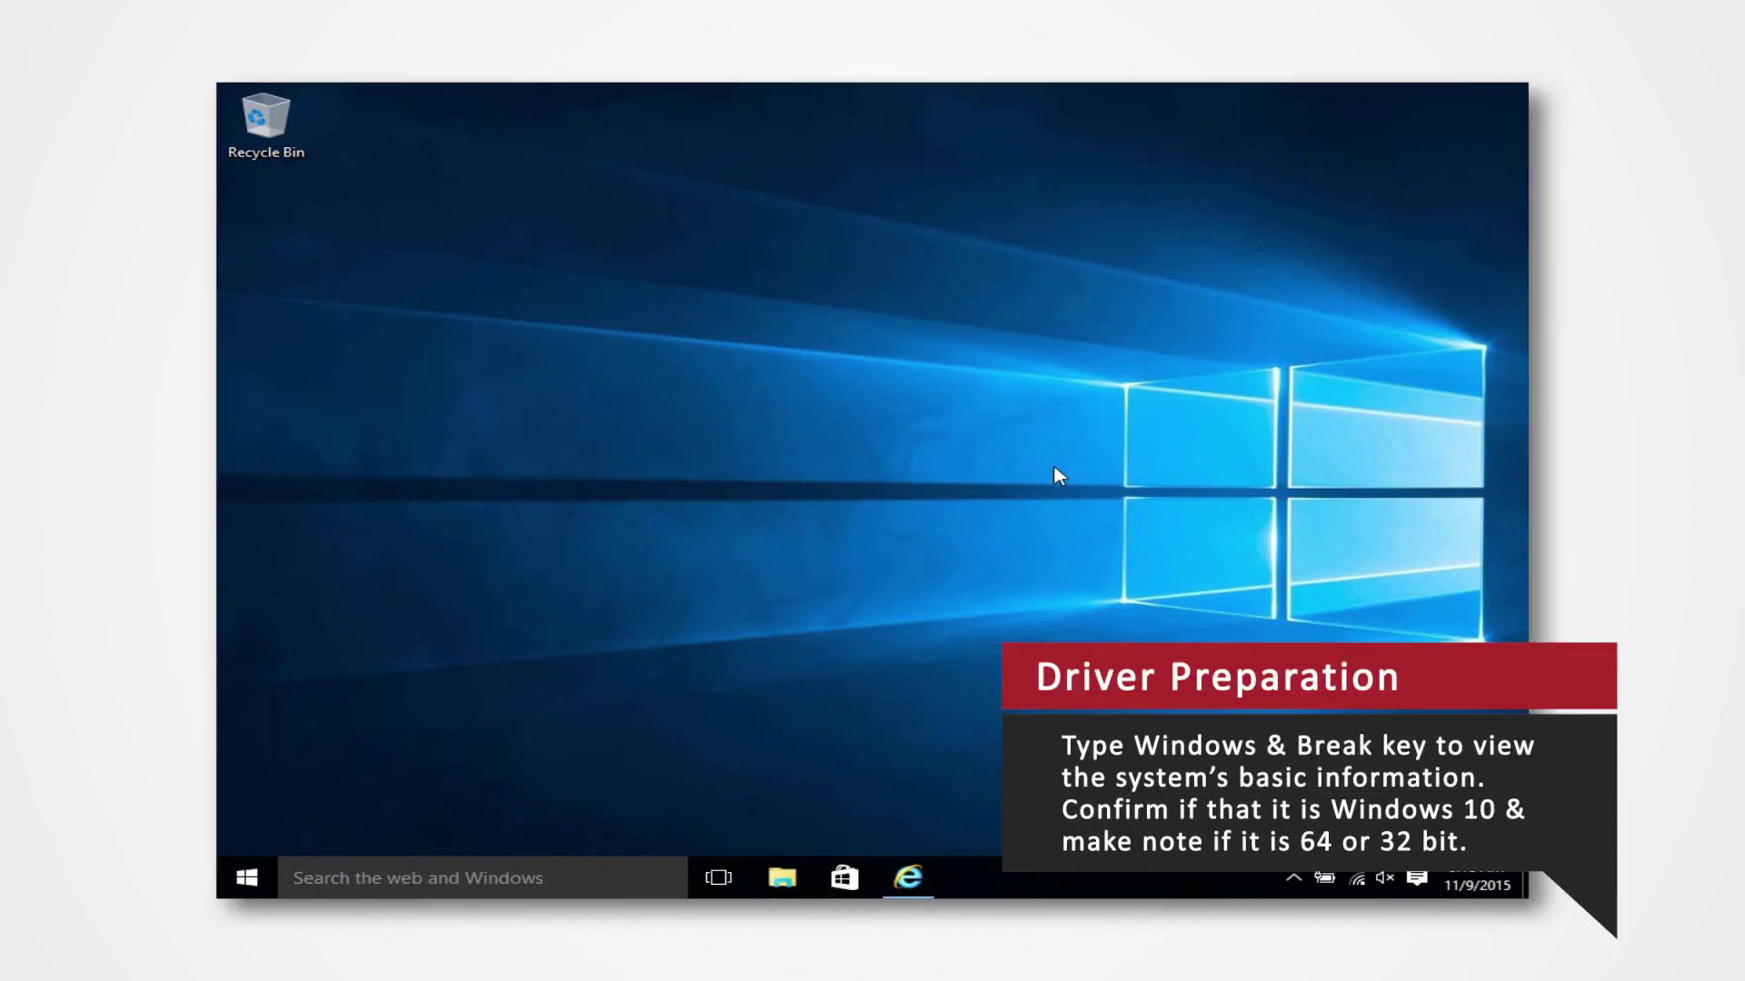
Step: Use Windows+Break to show System info: Windows 10 Pro, 64-bit operating system
key(super+Pause)
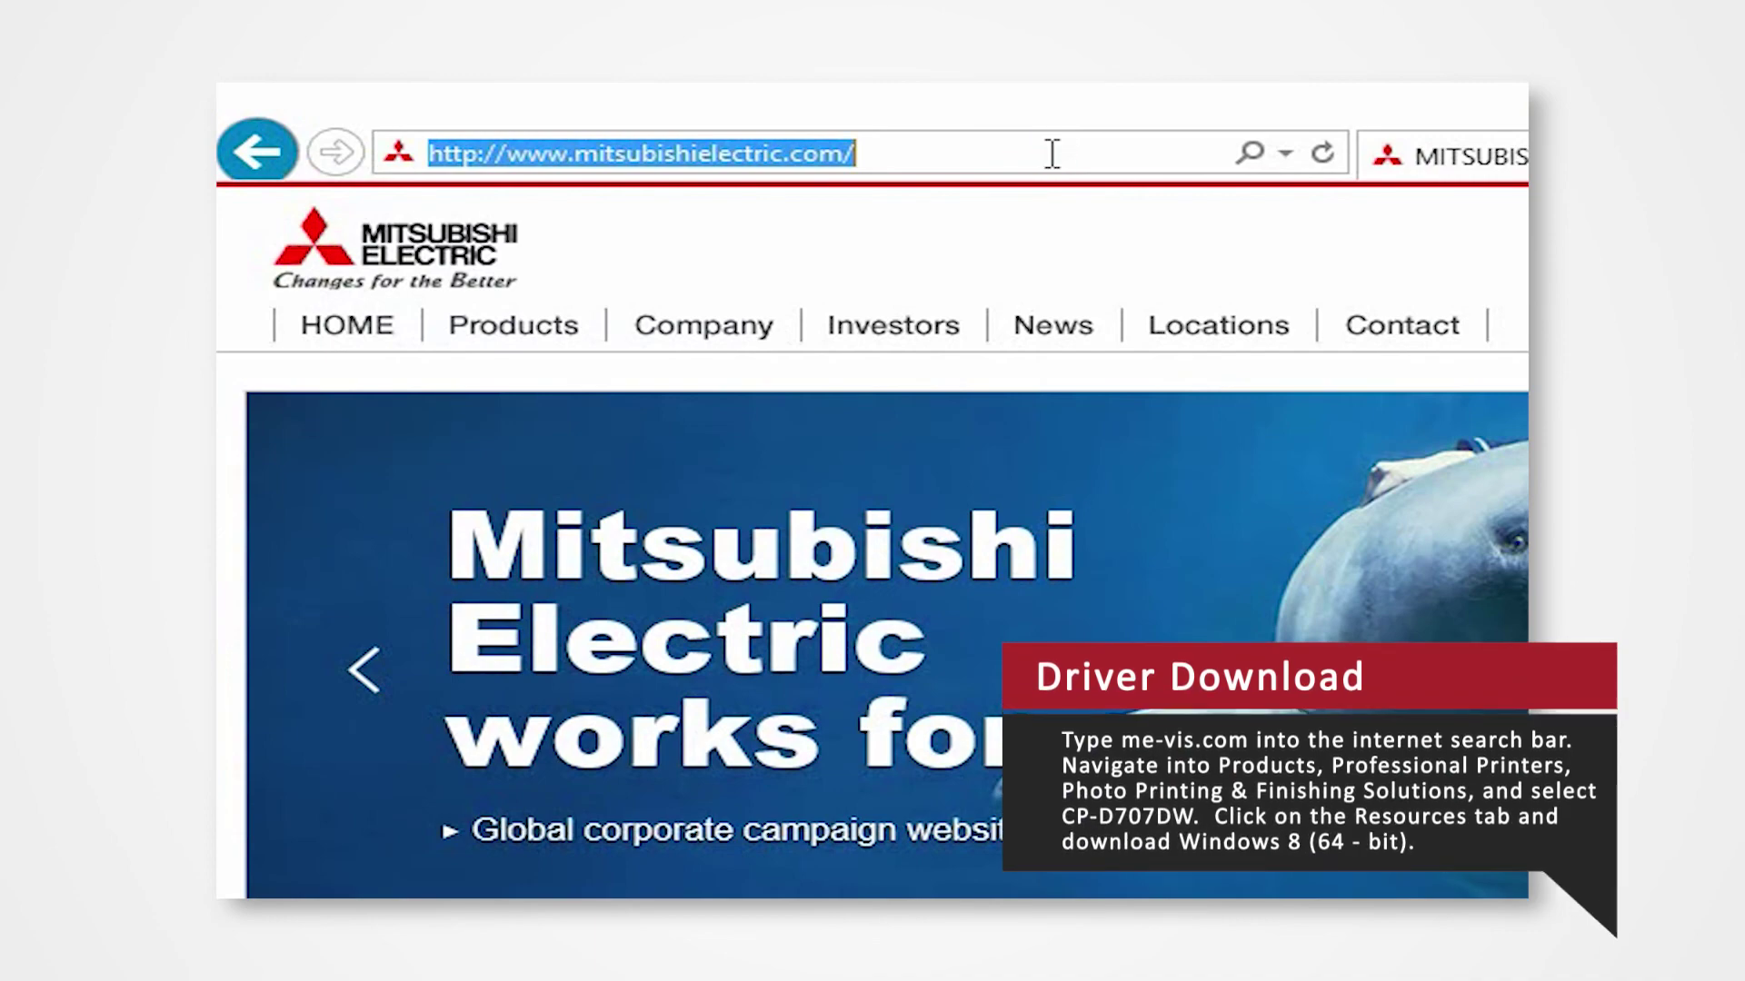
text(me-)
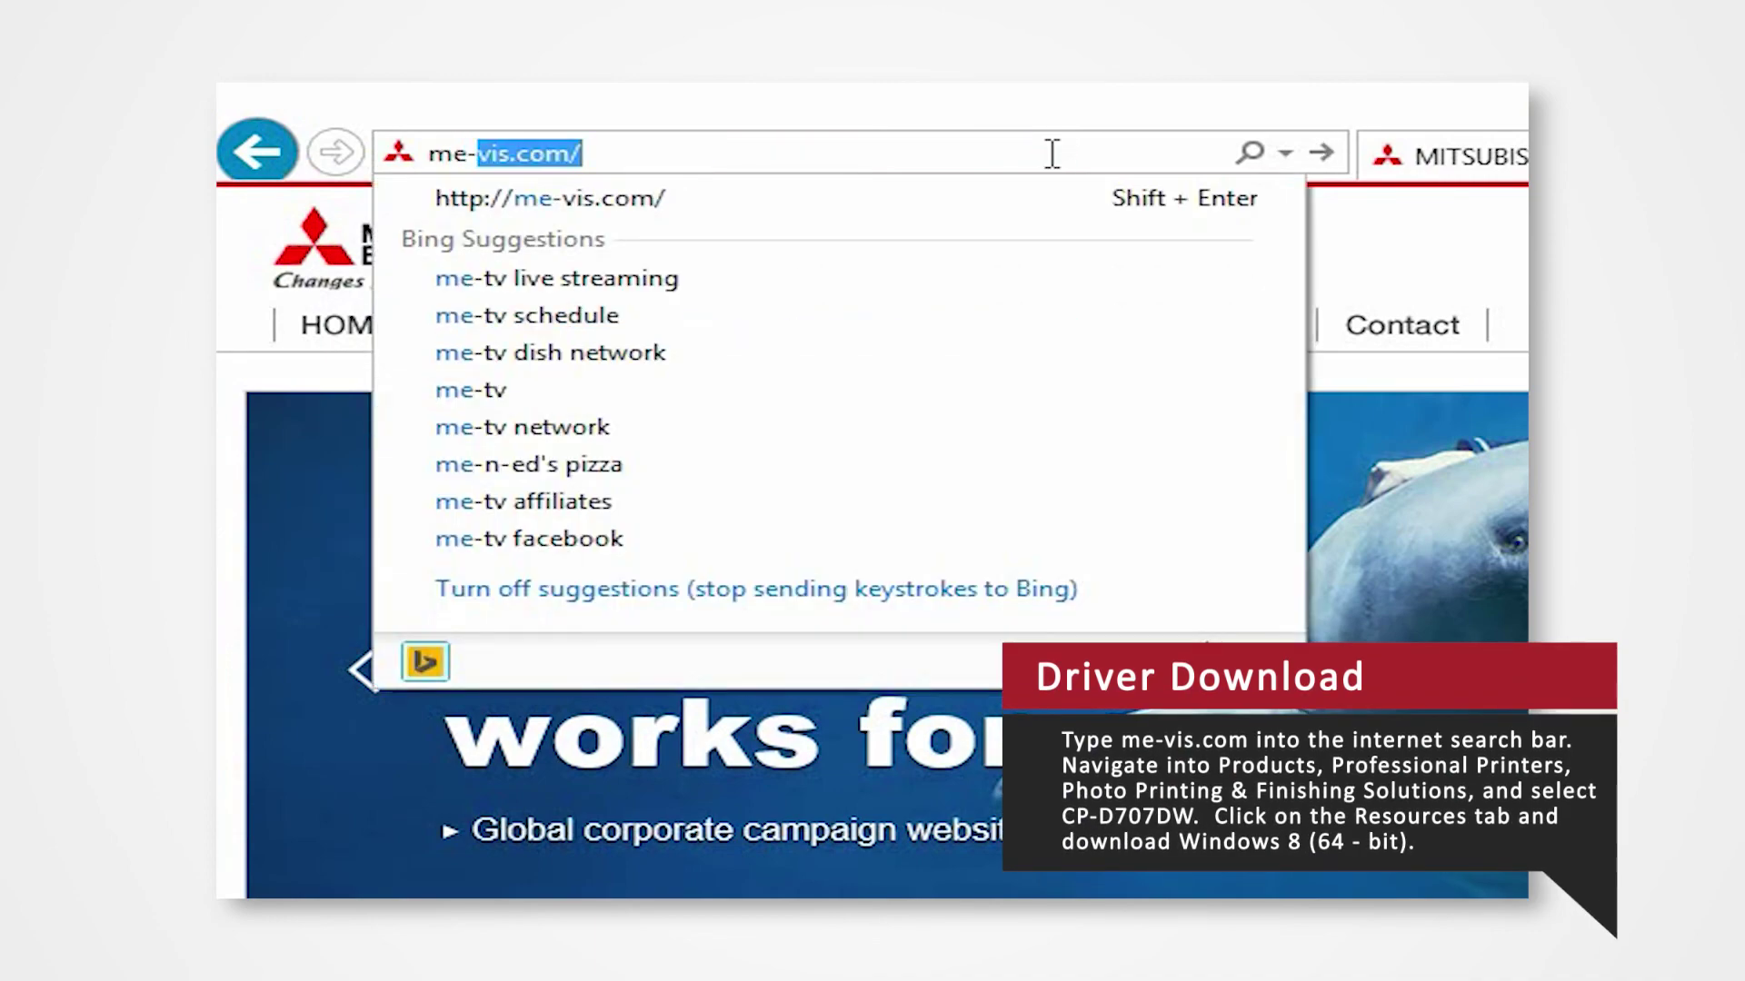
text(vis.com)
Step: Go to me-vis.com, then Professional Printers > Photo Printing and Finishing Solutions
key(Return)
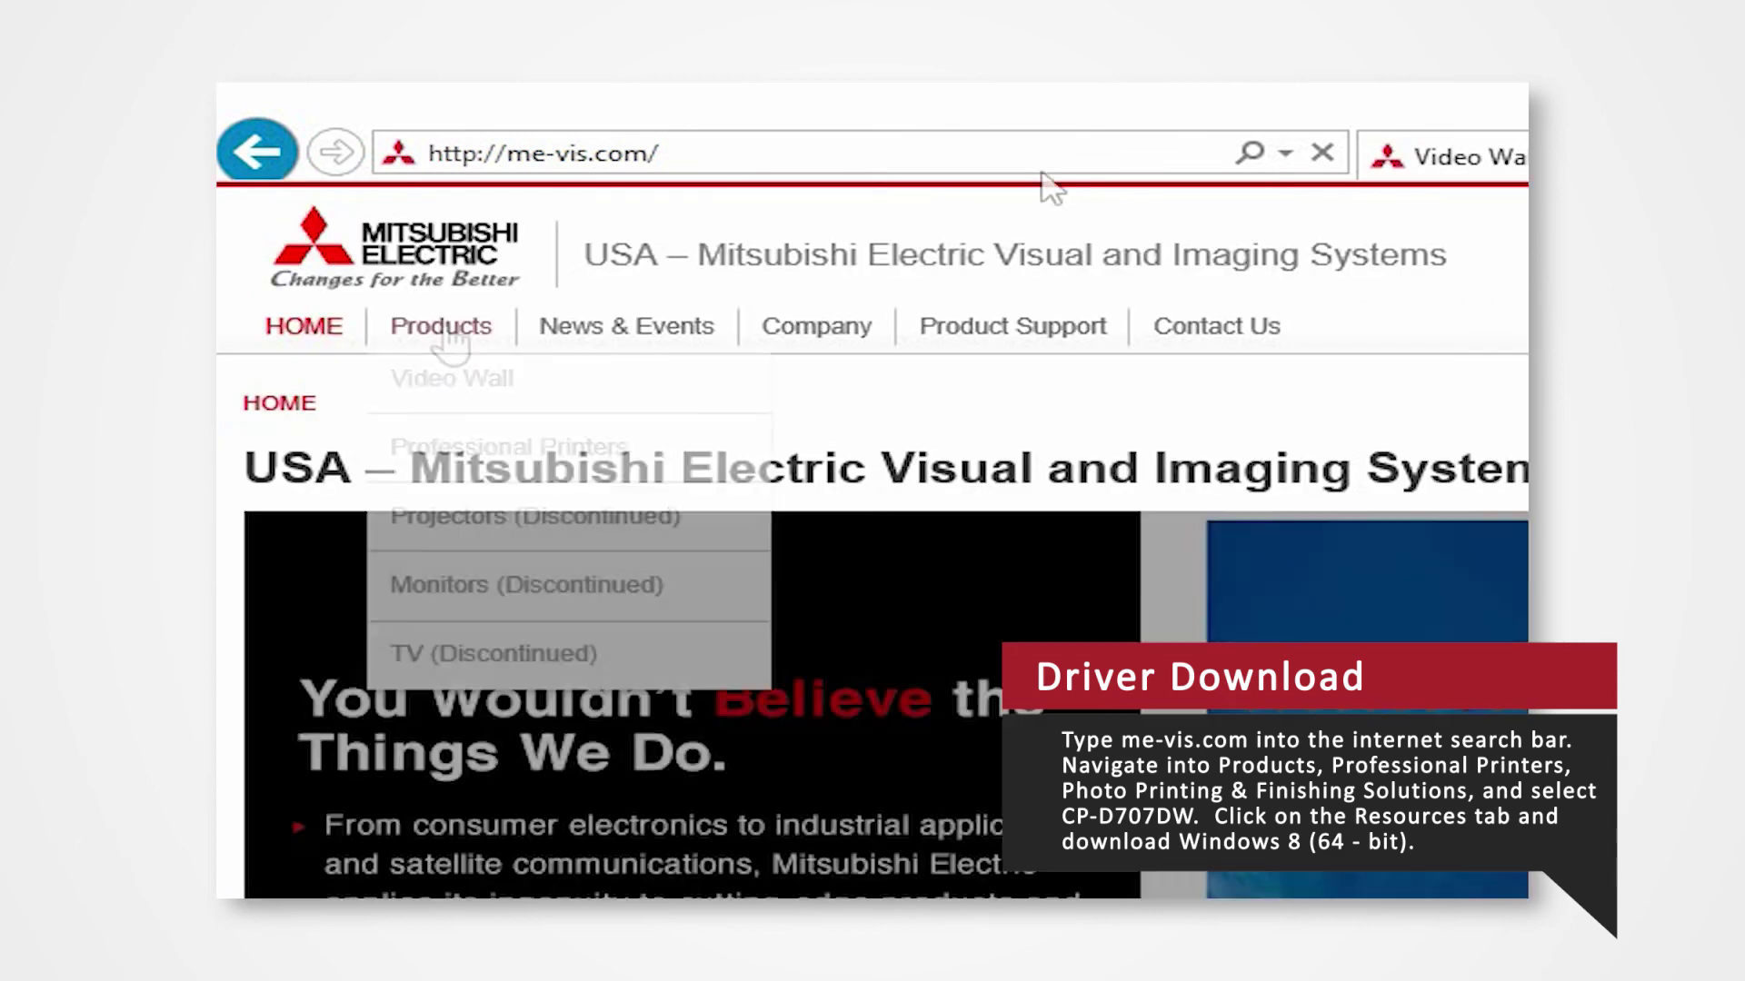
mouse_move(440, 326)
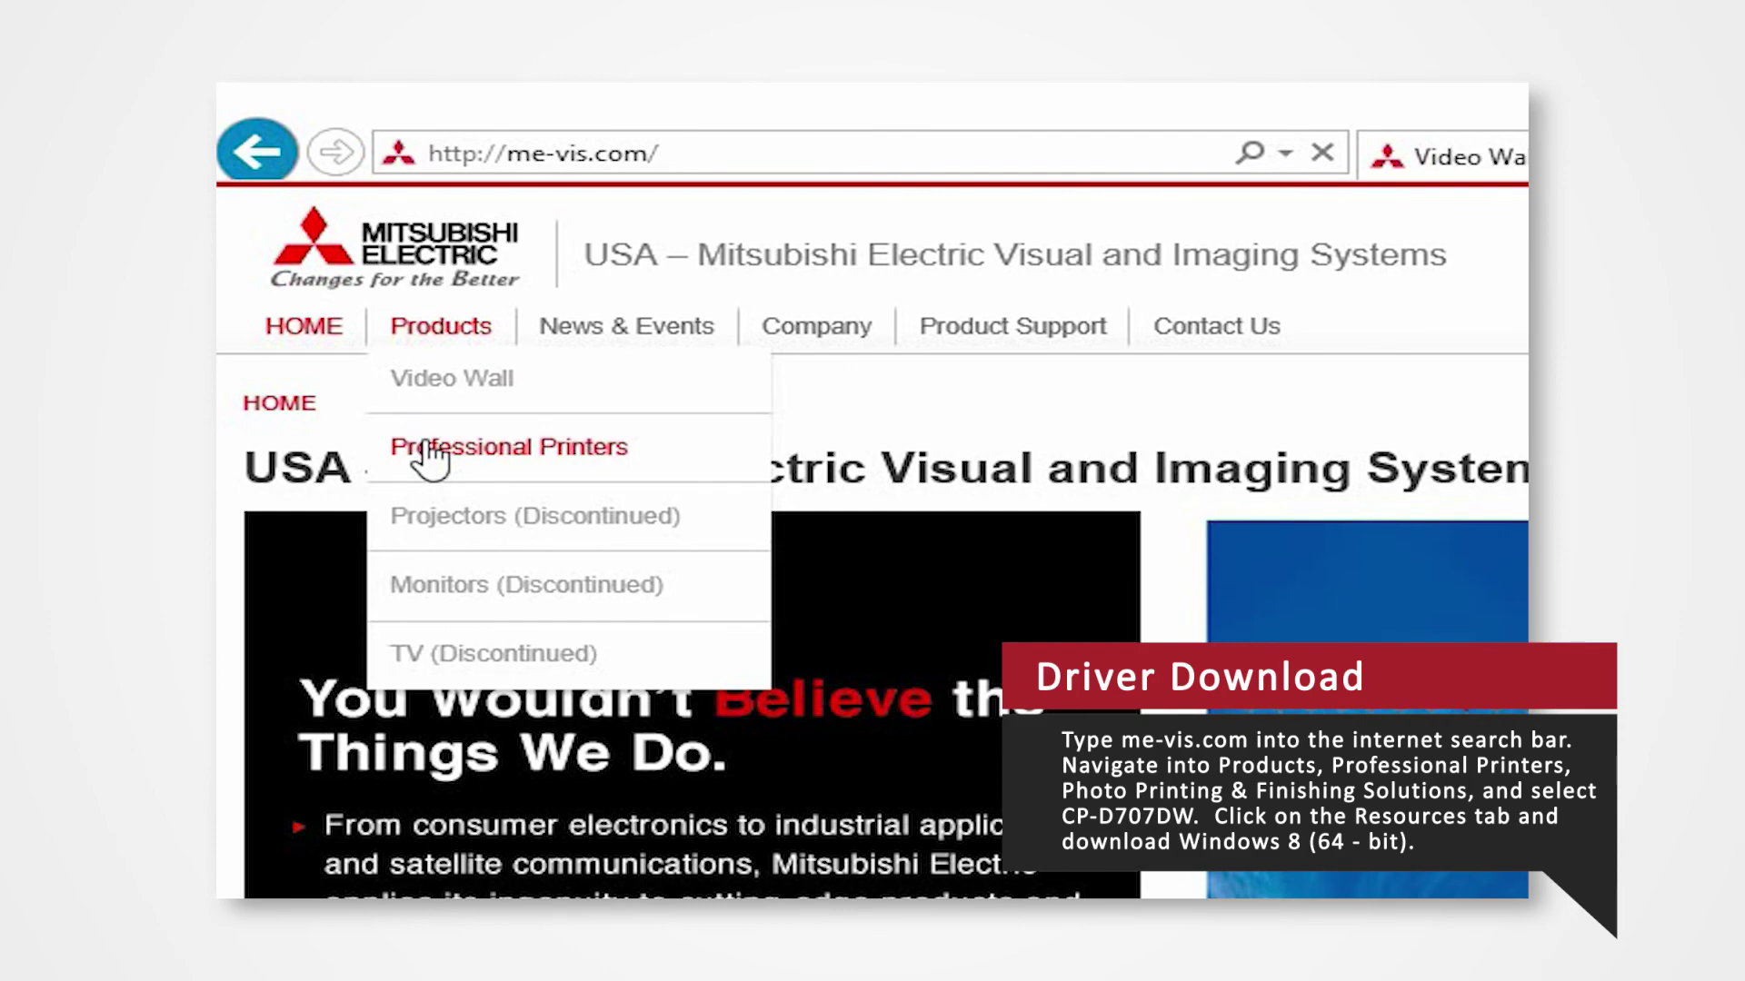
click(432, 451)
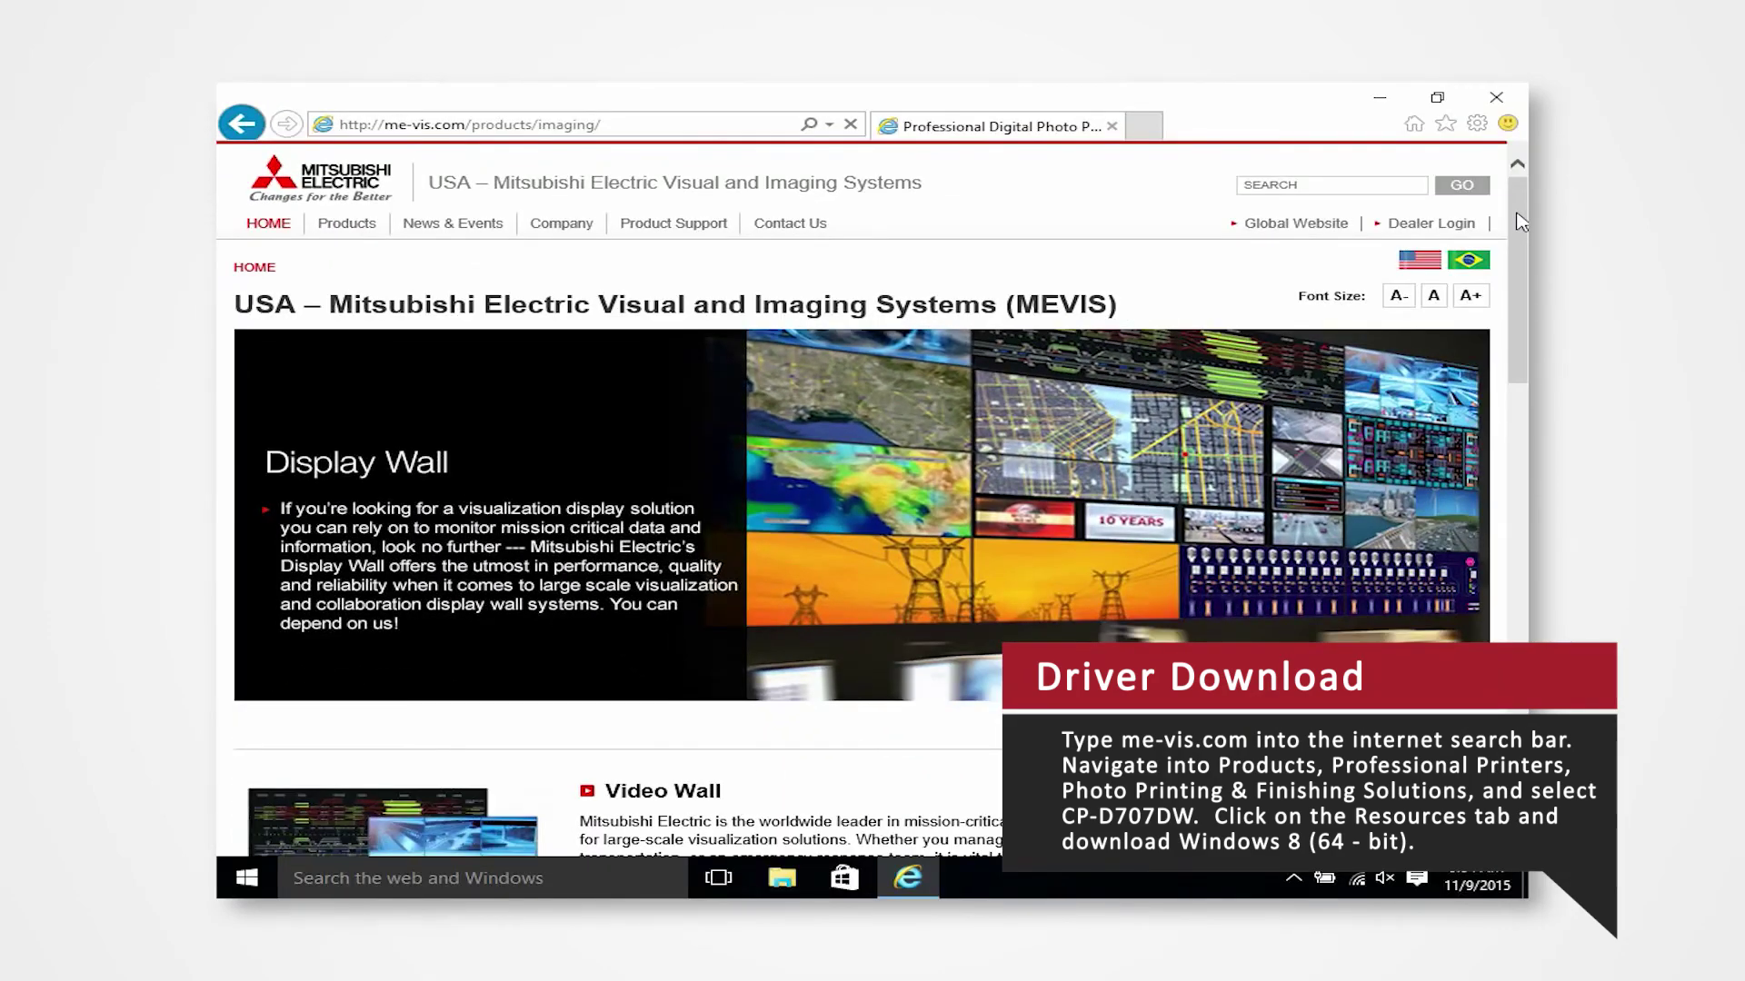
drag(1520, 215, 1519, 374)
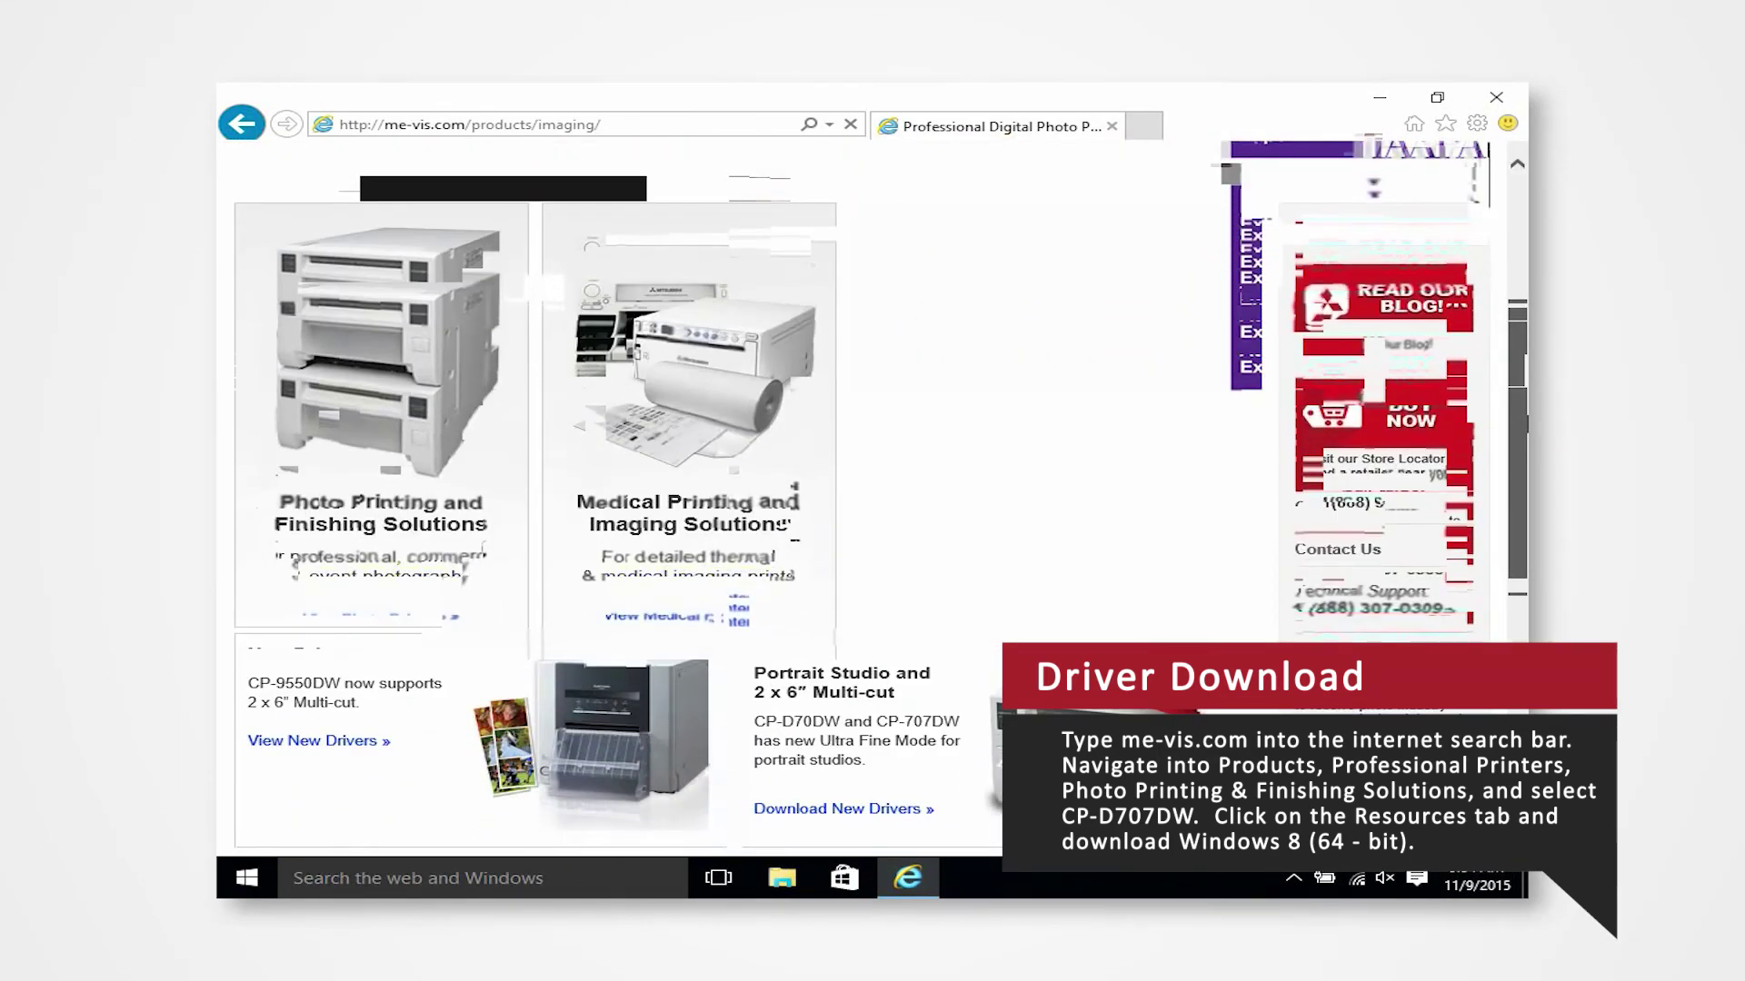
click(477, 383)
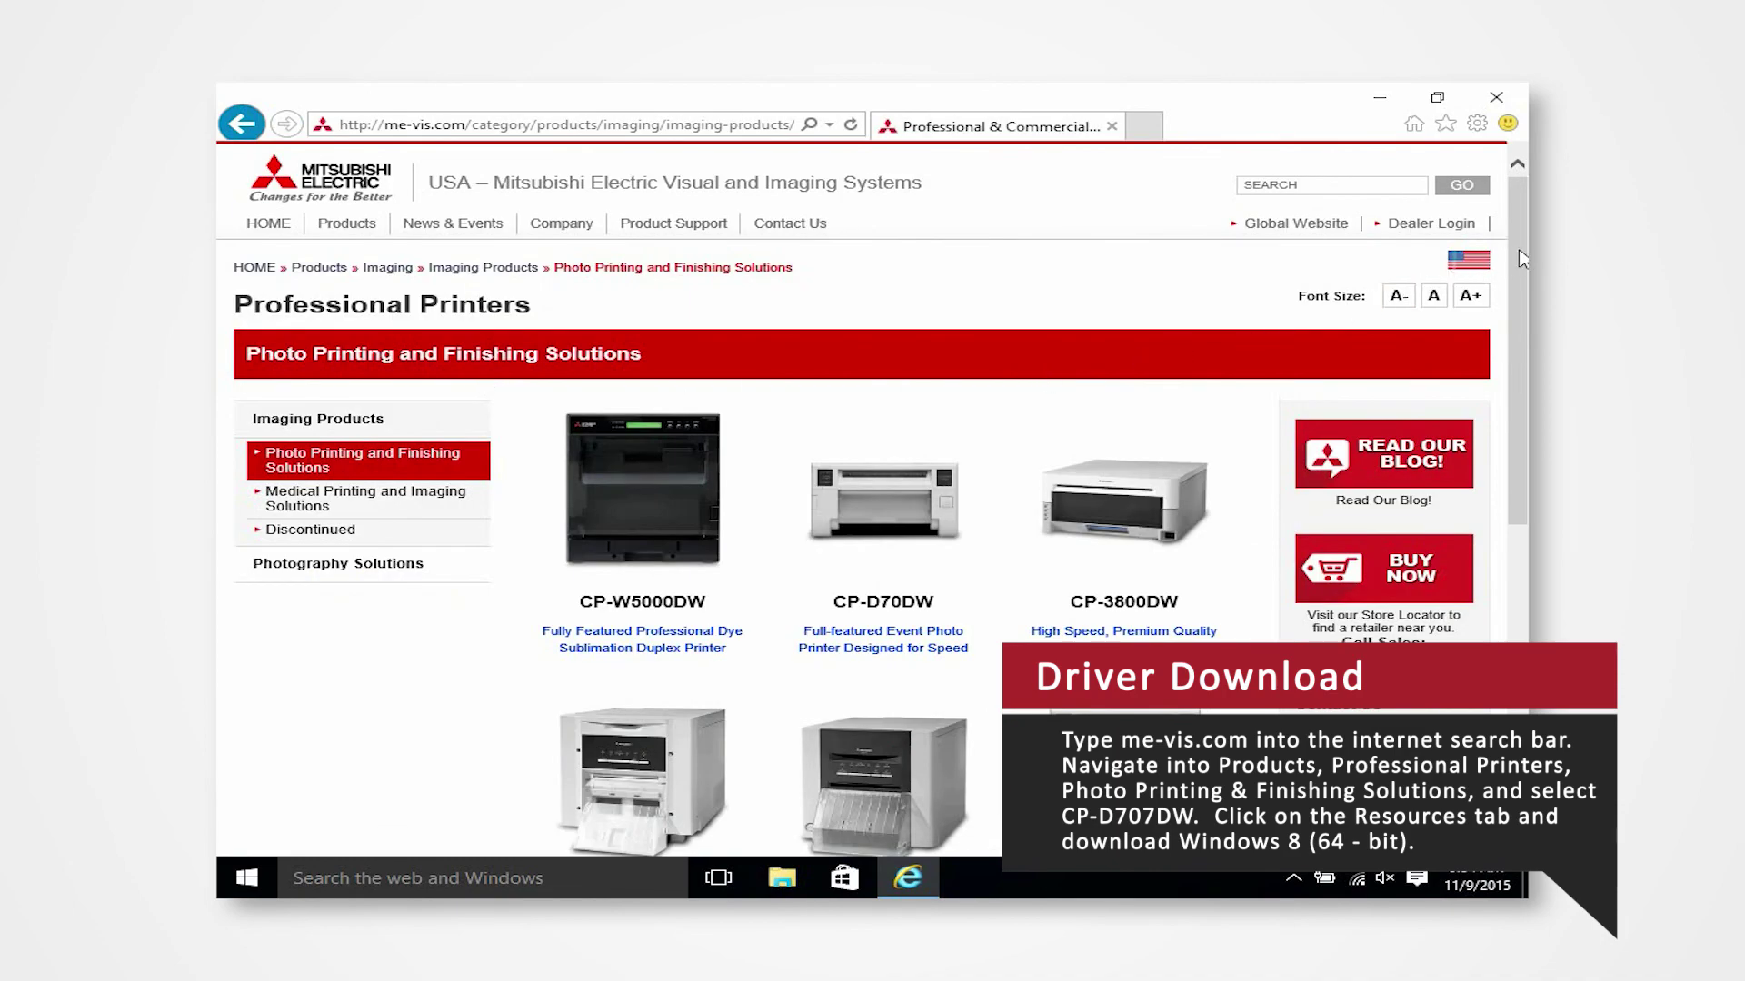
drag(1521, 254, 1524, 382)
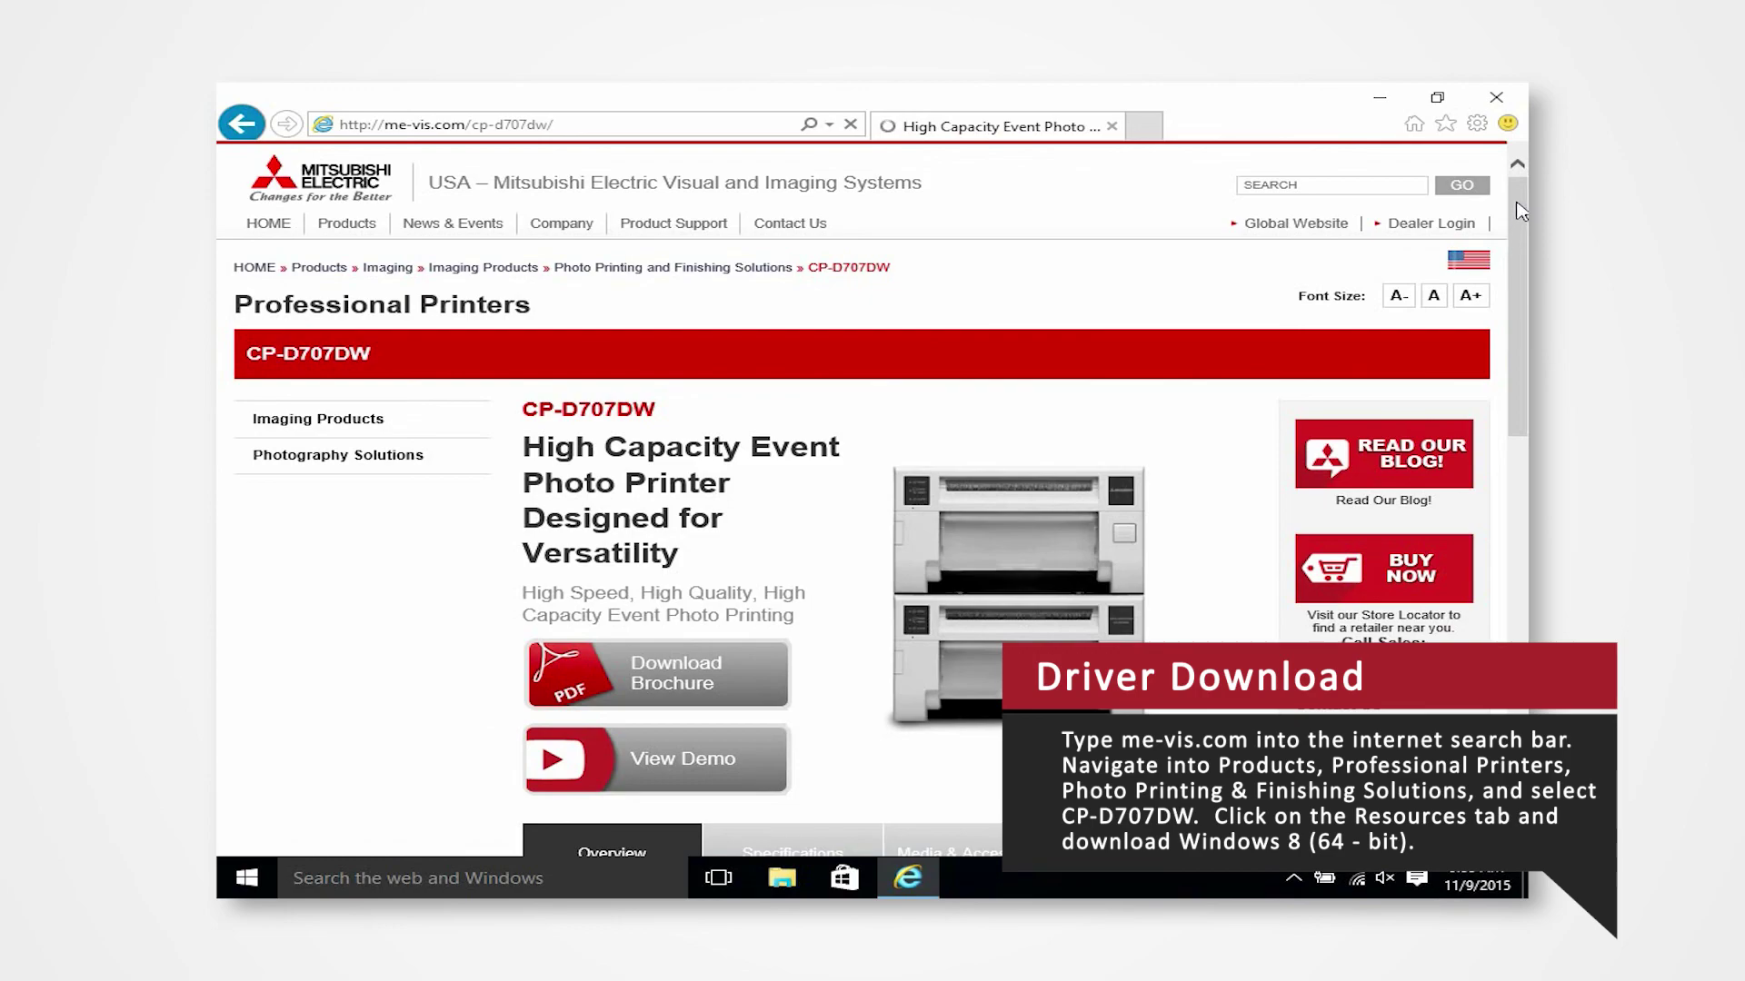
drag(1520, 208, 1513, 402)
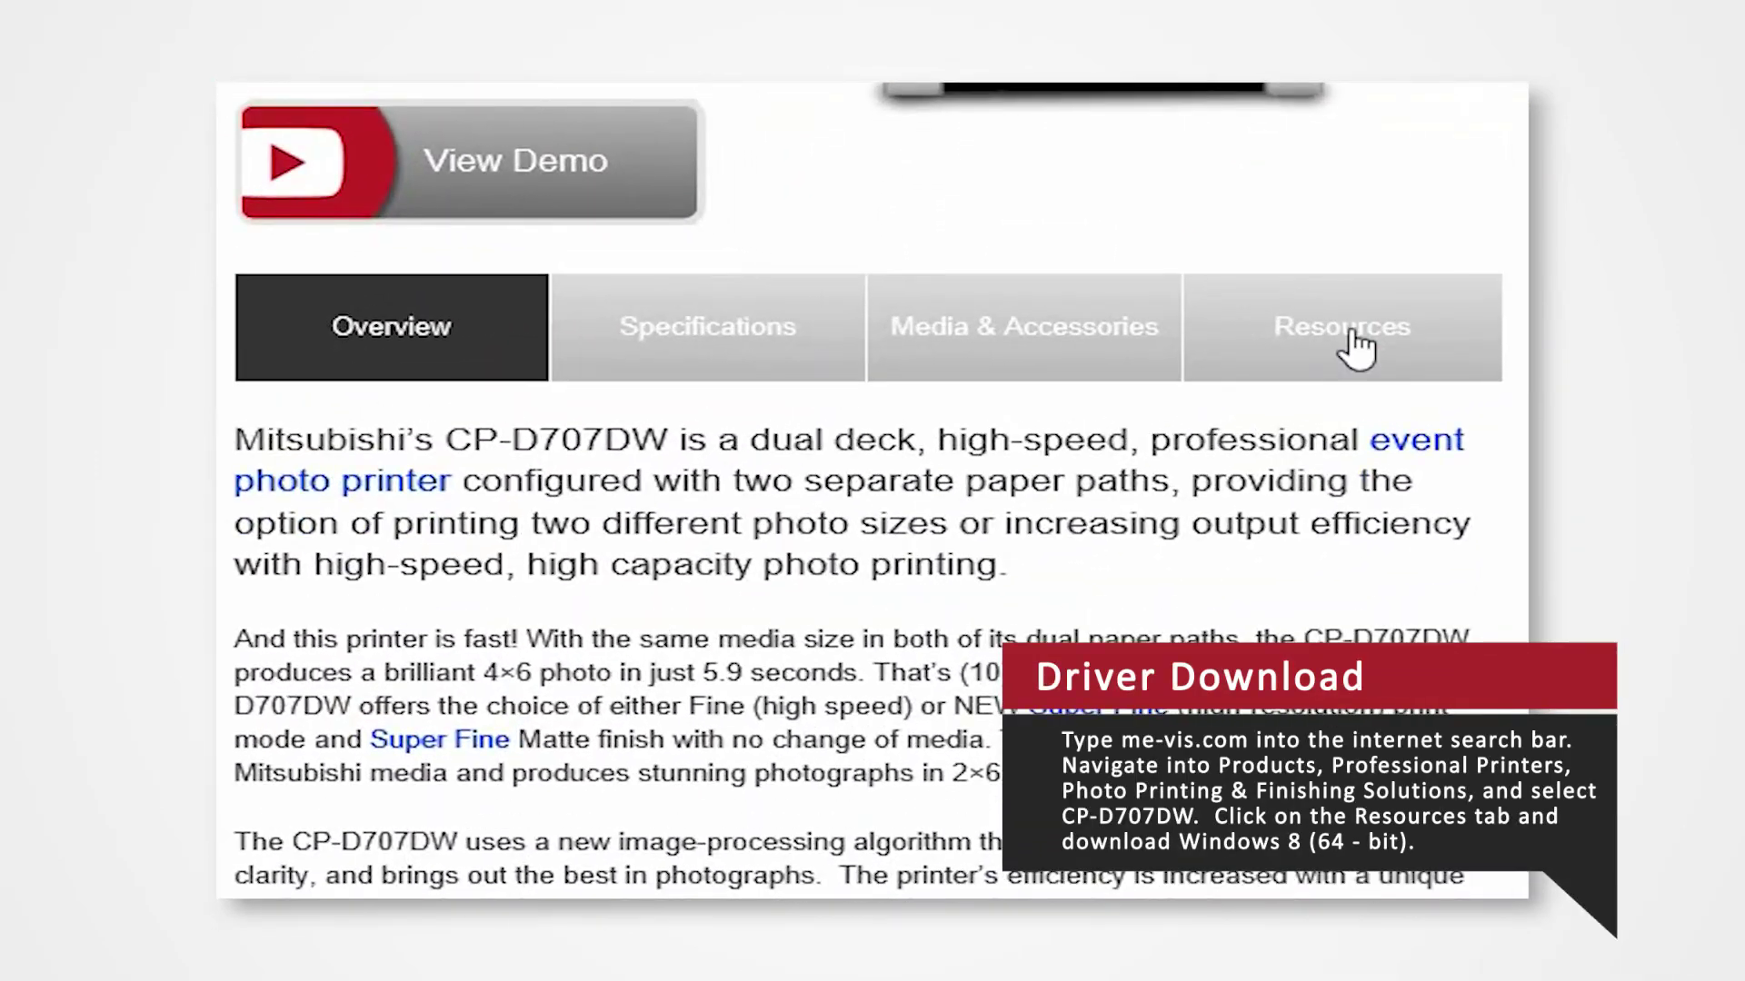
Step: Show the CP-D707DW Resources tab and select the Windows 8 / 10 (64-bit) driver
click(1356, 344)
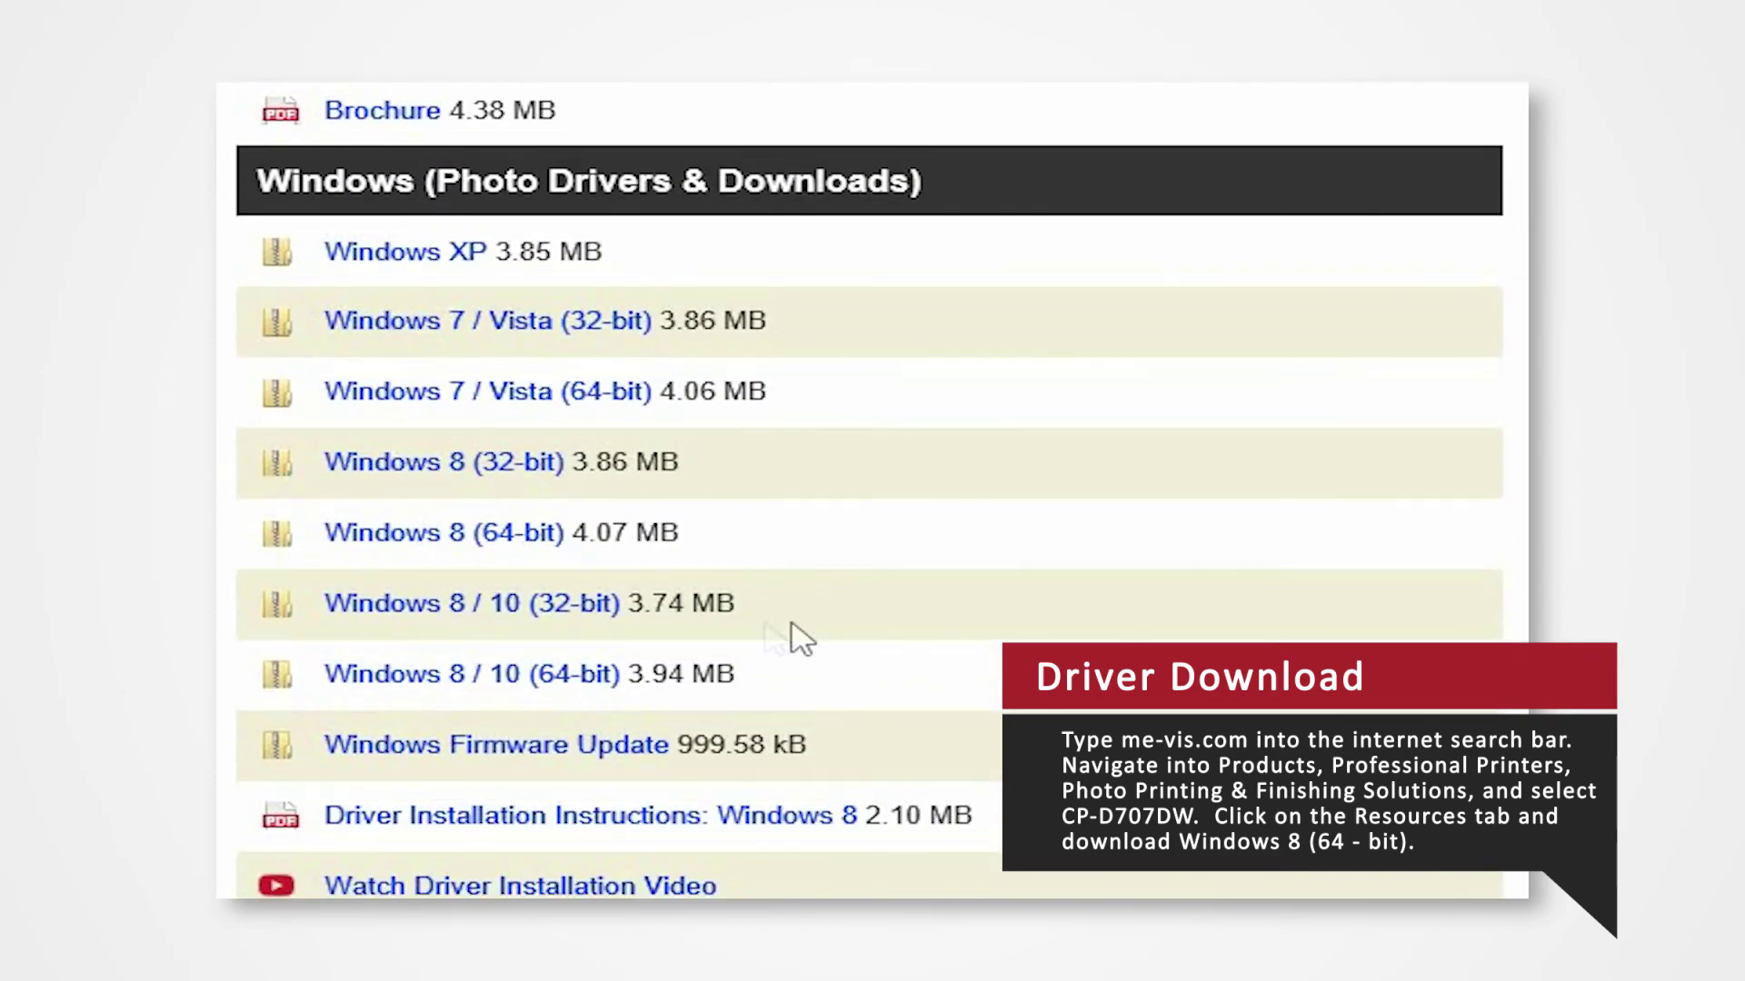
click(607, 673)
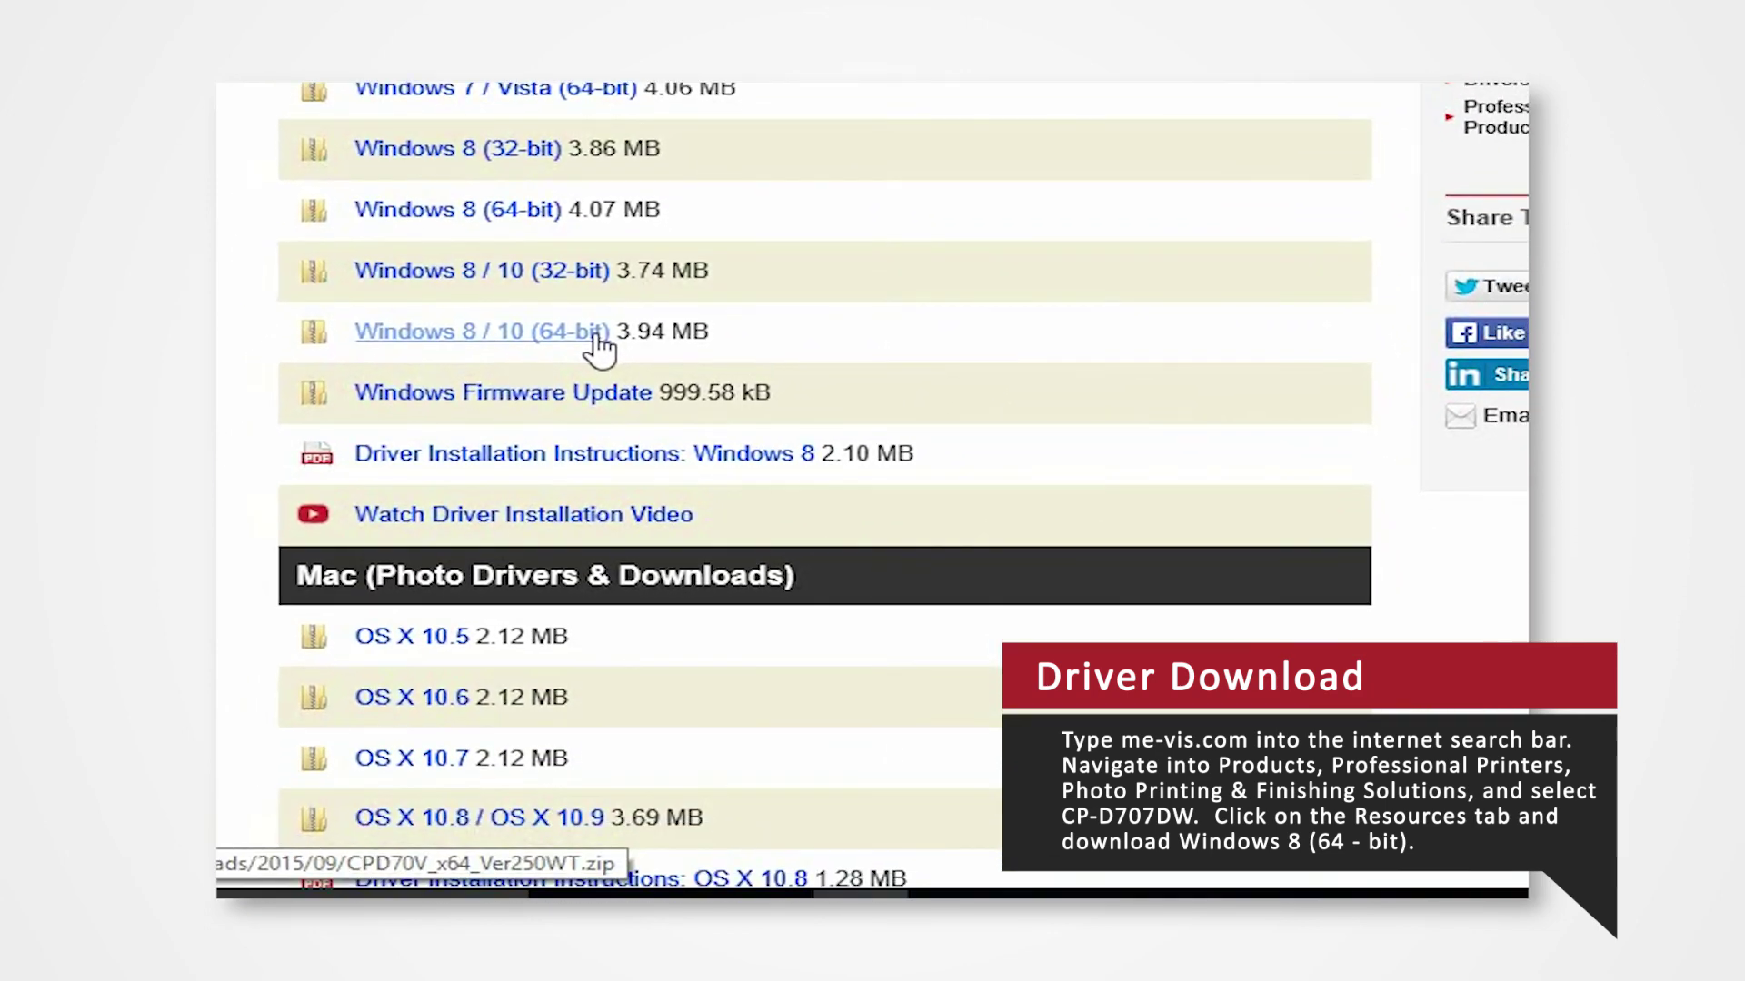
Step: Save the 64-bit driver link as a CPD70V_x6… zip on the Desktop with Save target as
right_click(600, 342)
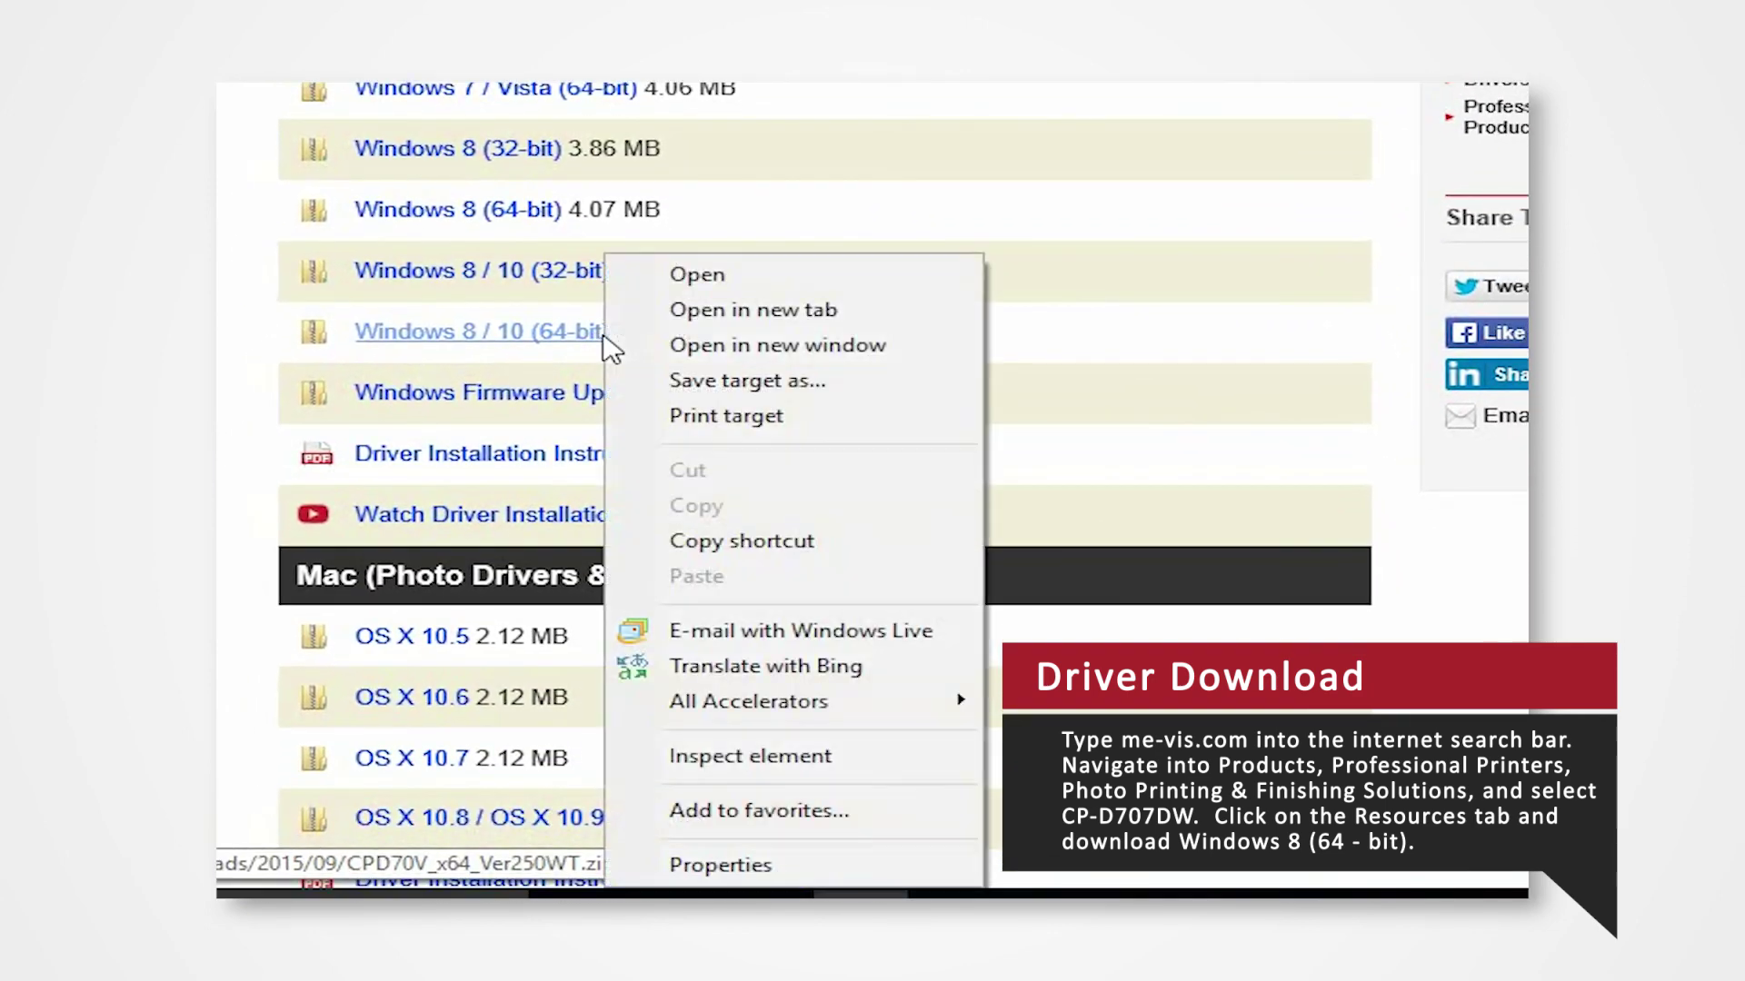
click(698, 389)
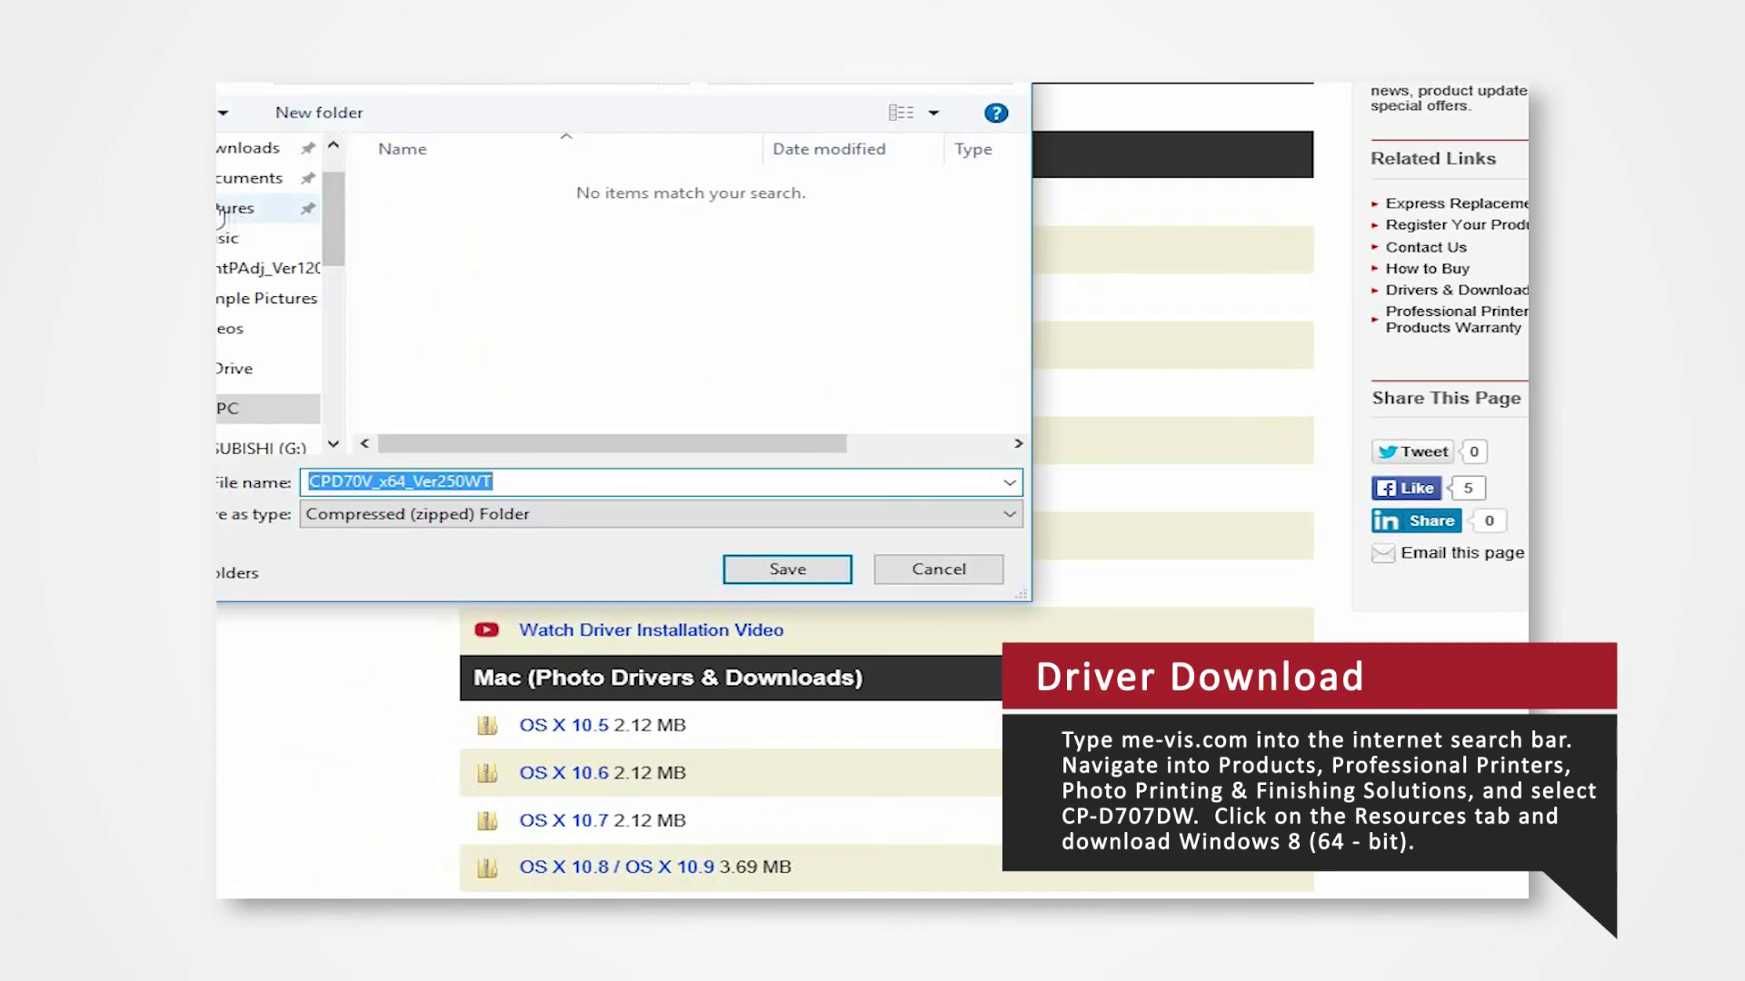
scroll(409, 436, up, 2)
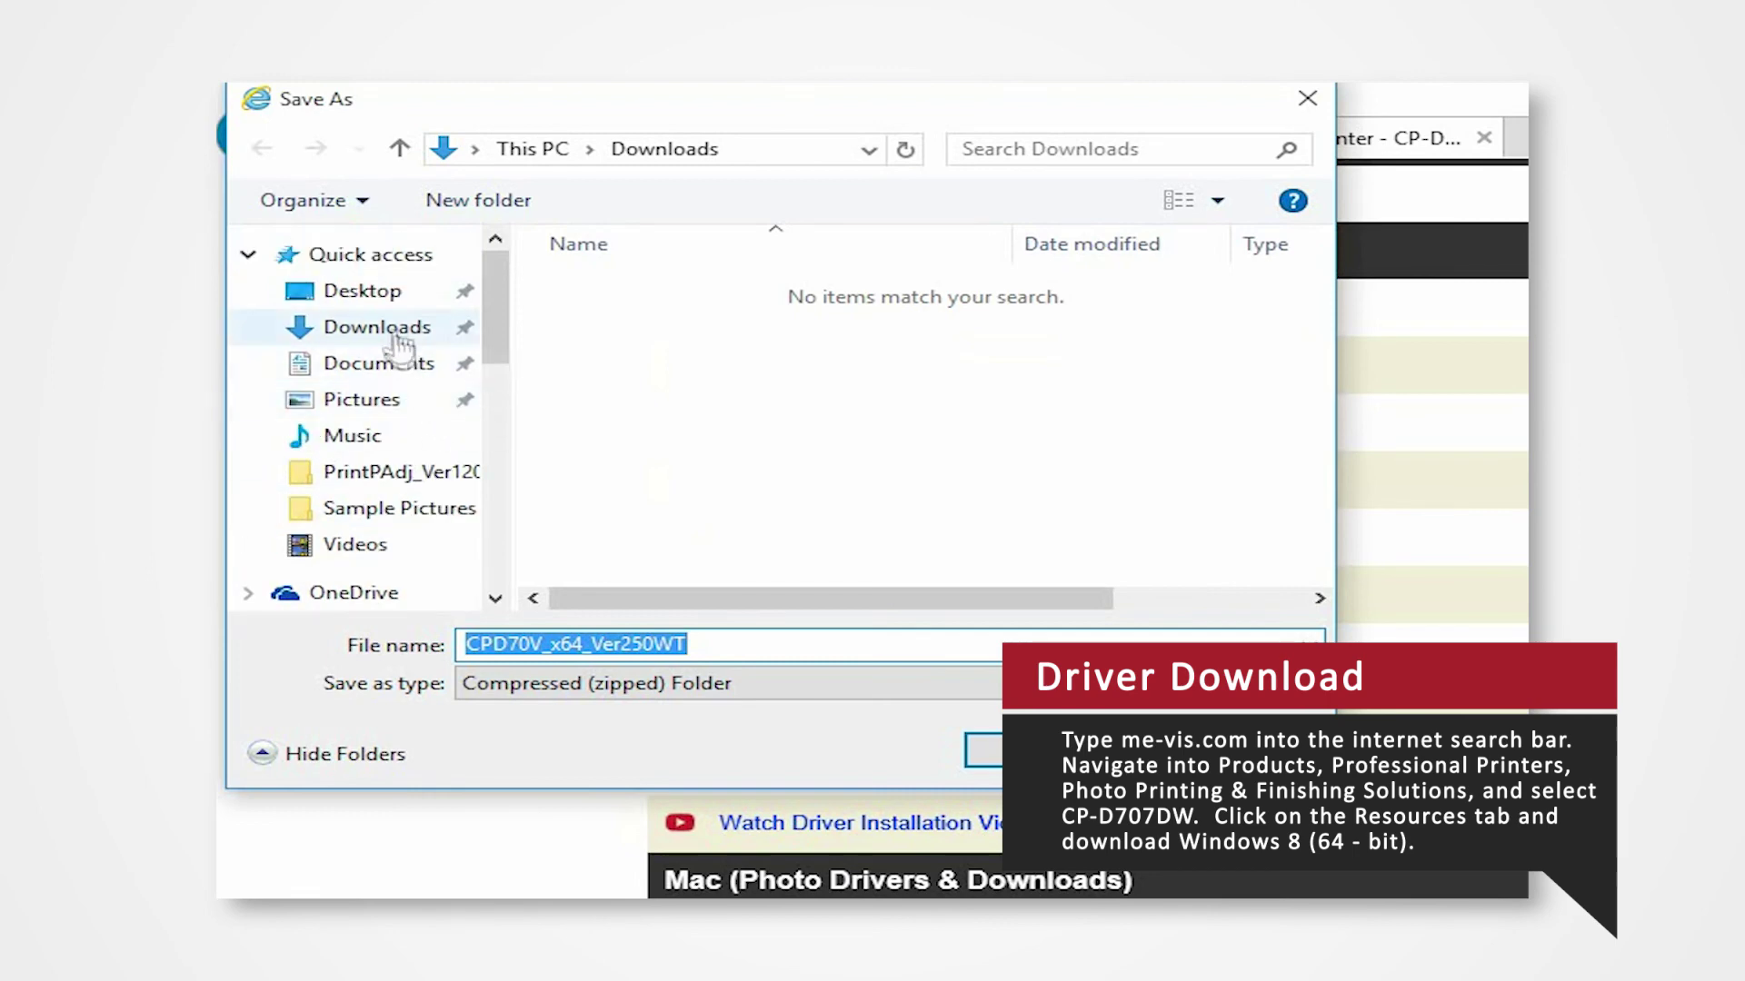
click(362, 290)
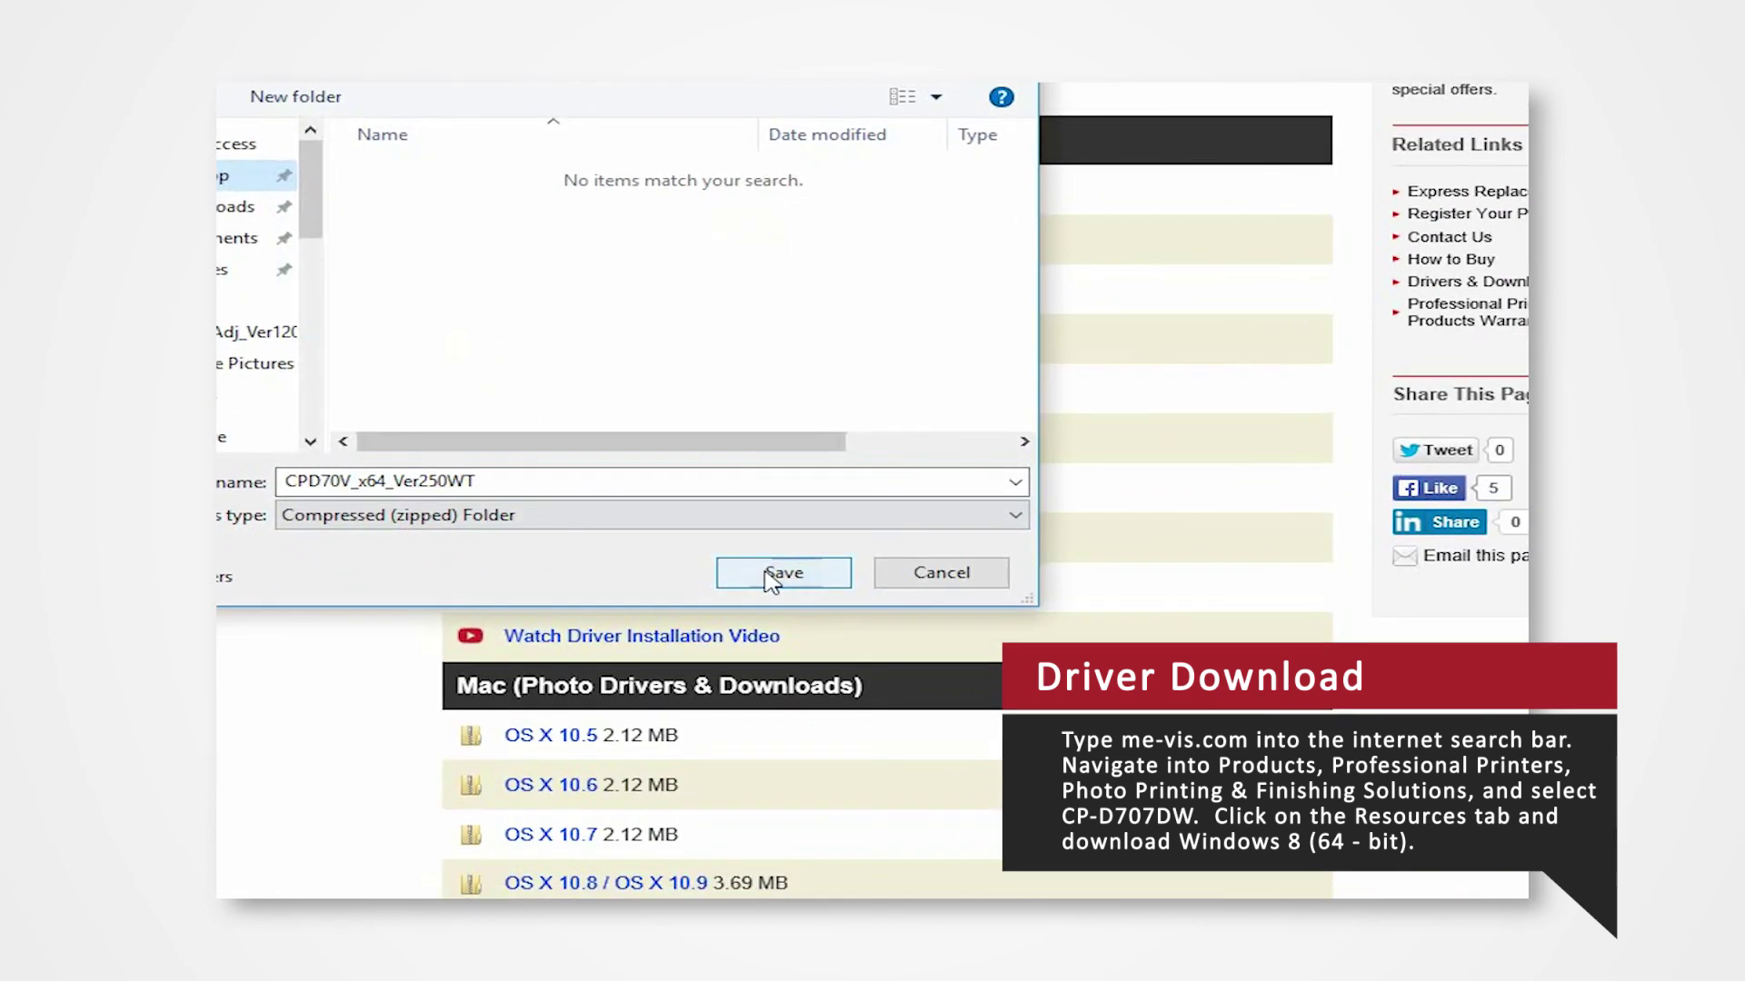
click(783, 574)
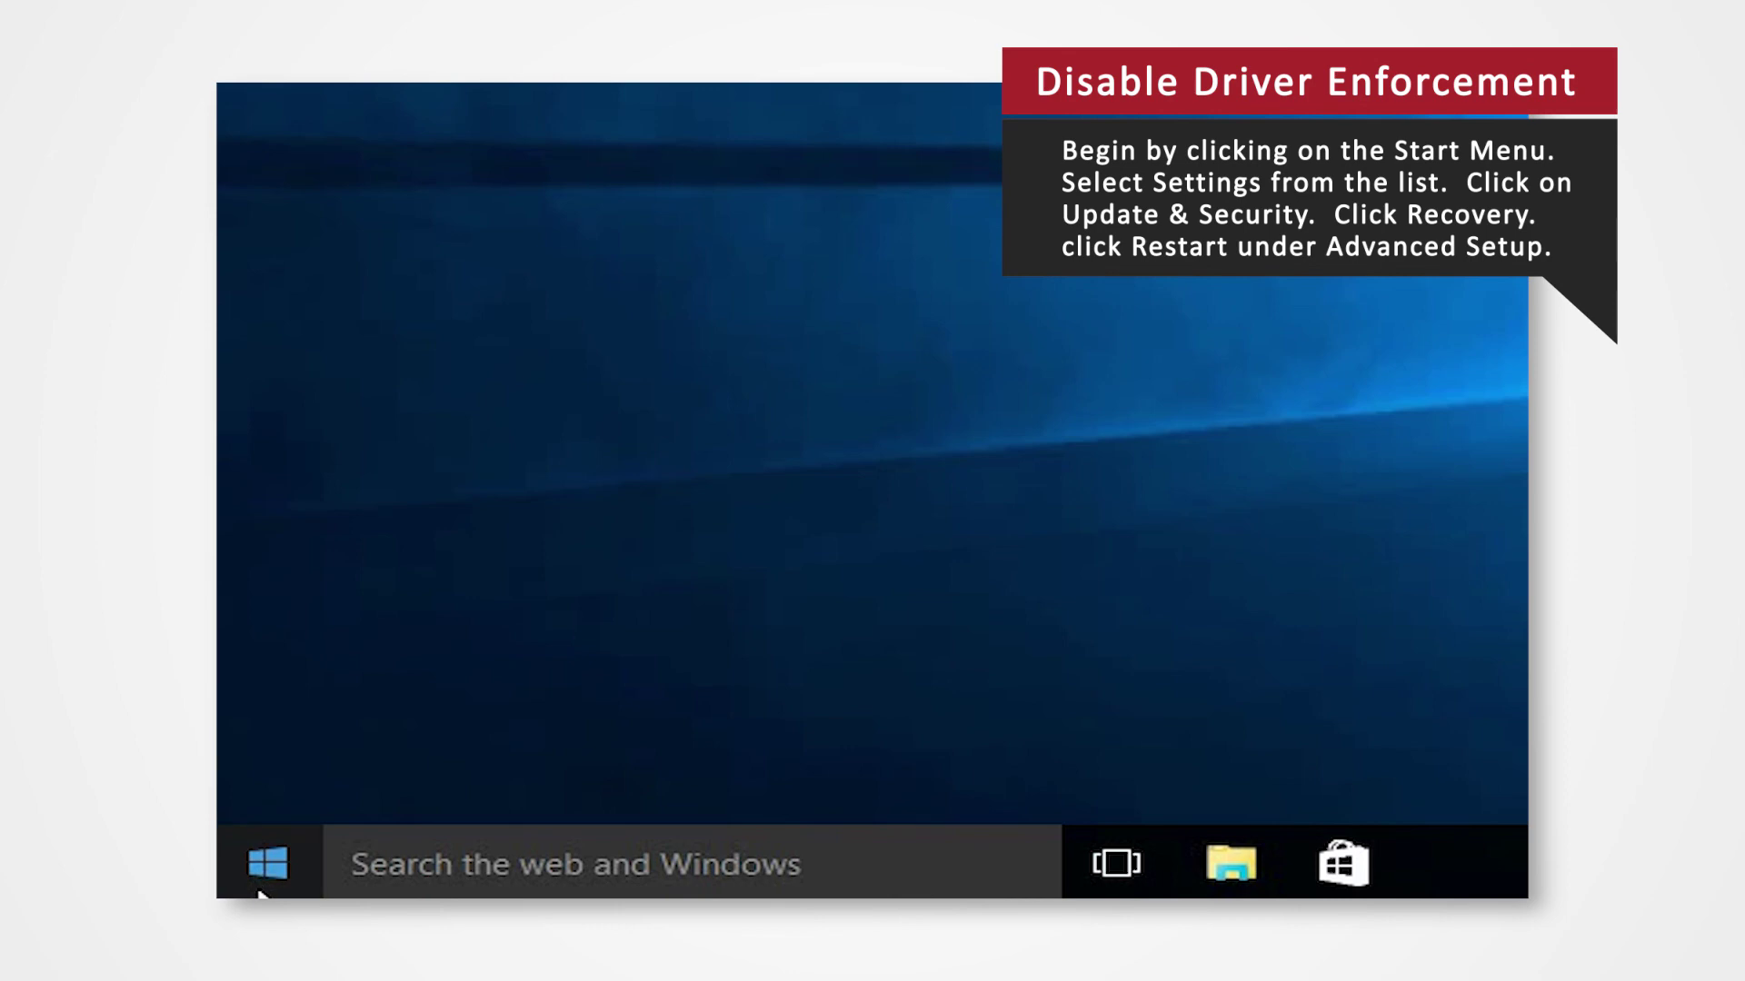
Step: Go through Start > Settings > Update & security to the Recovery page
click(267, 864)
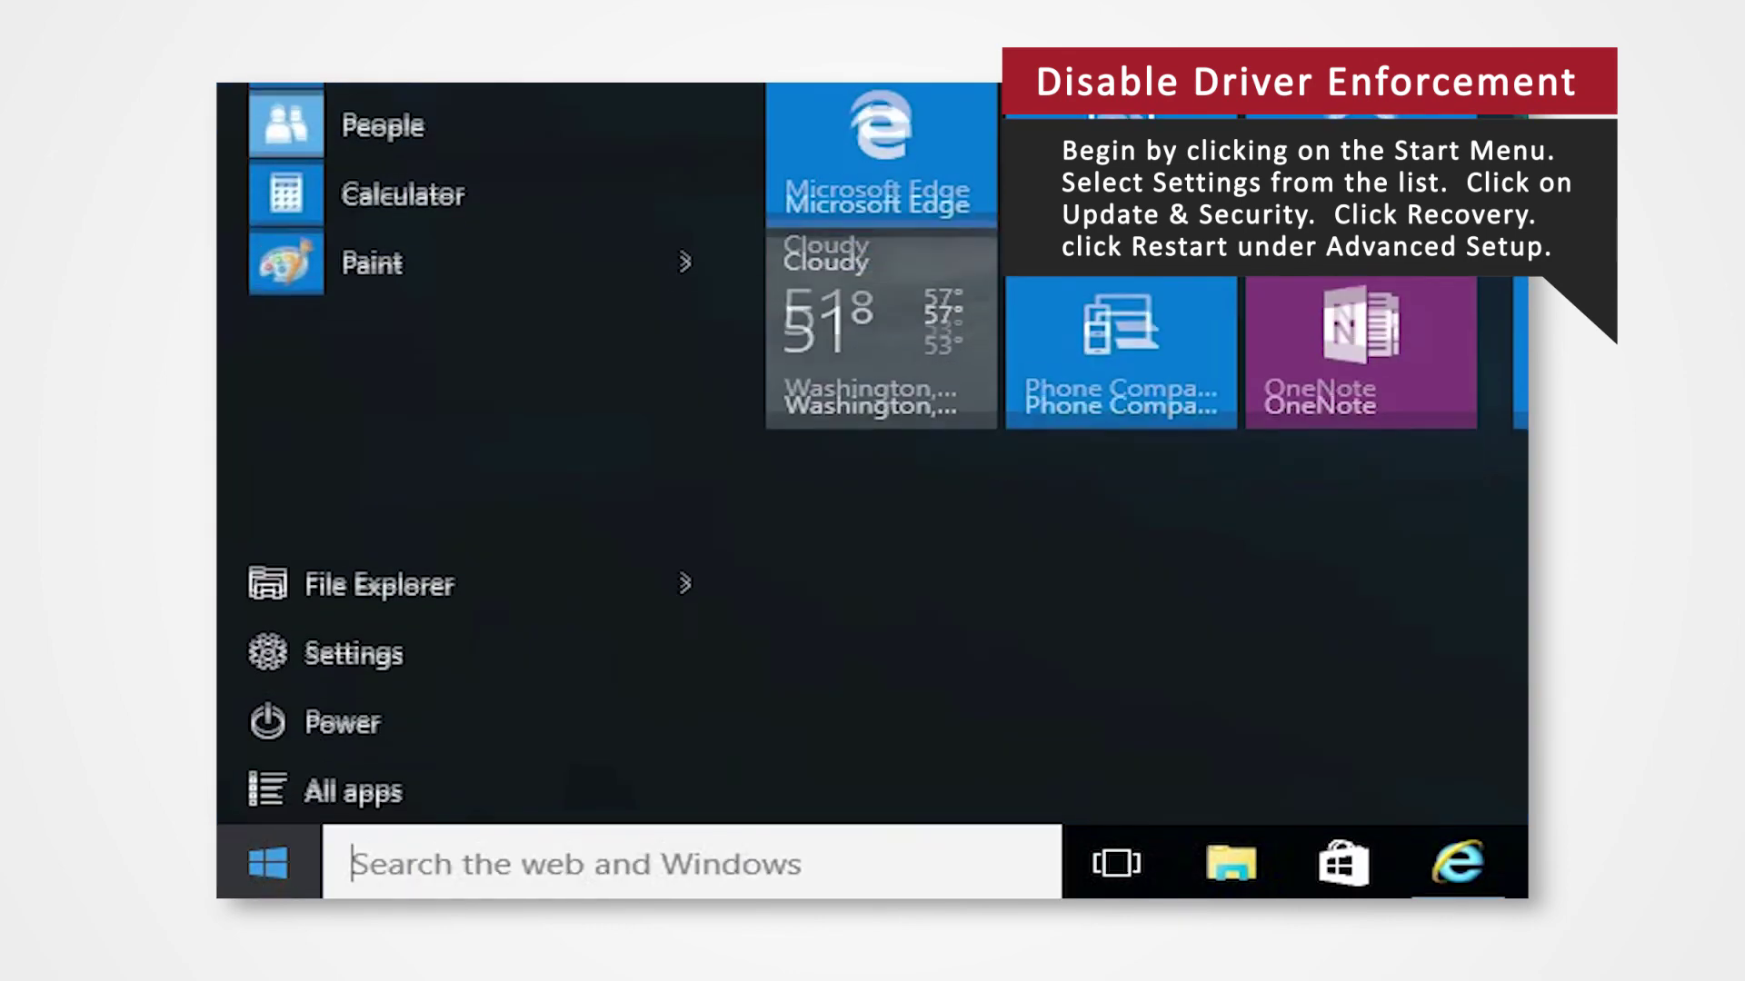
click(600, 650)
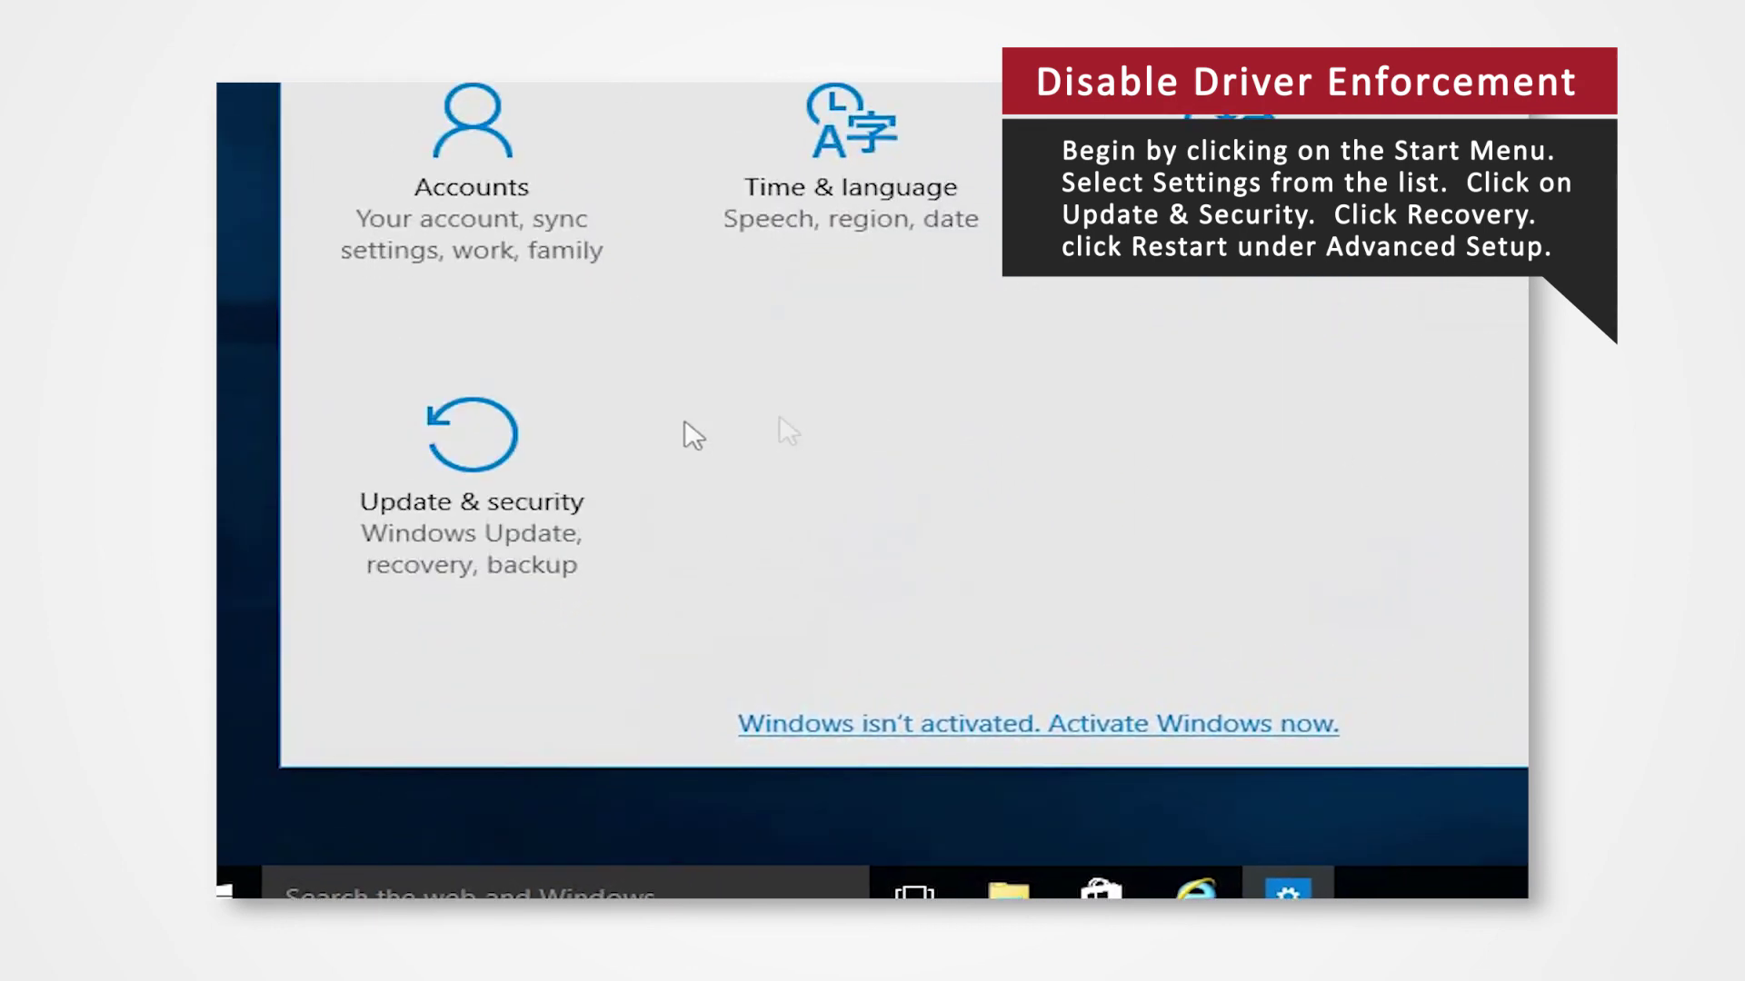
click(536, 443)
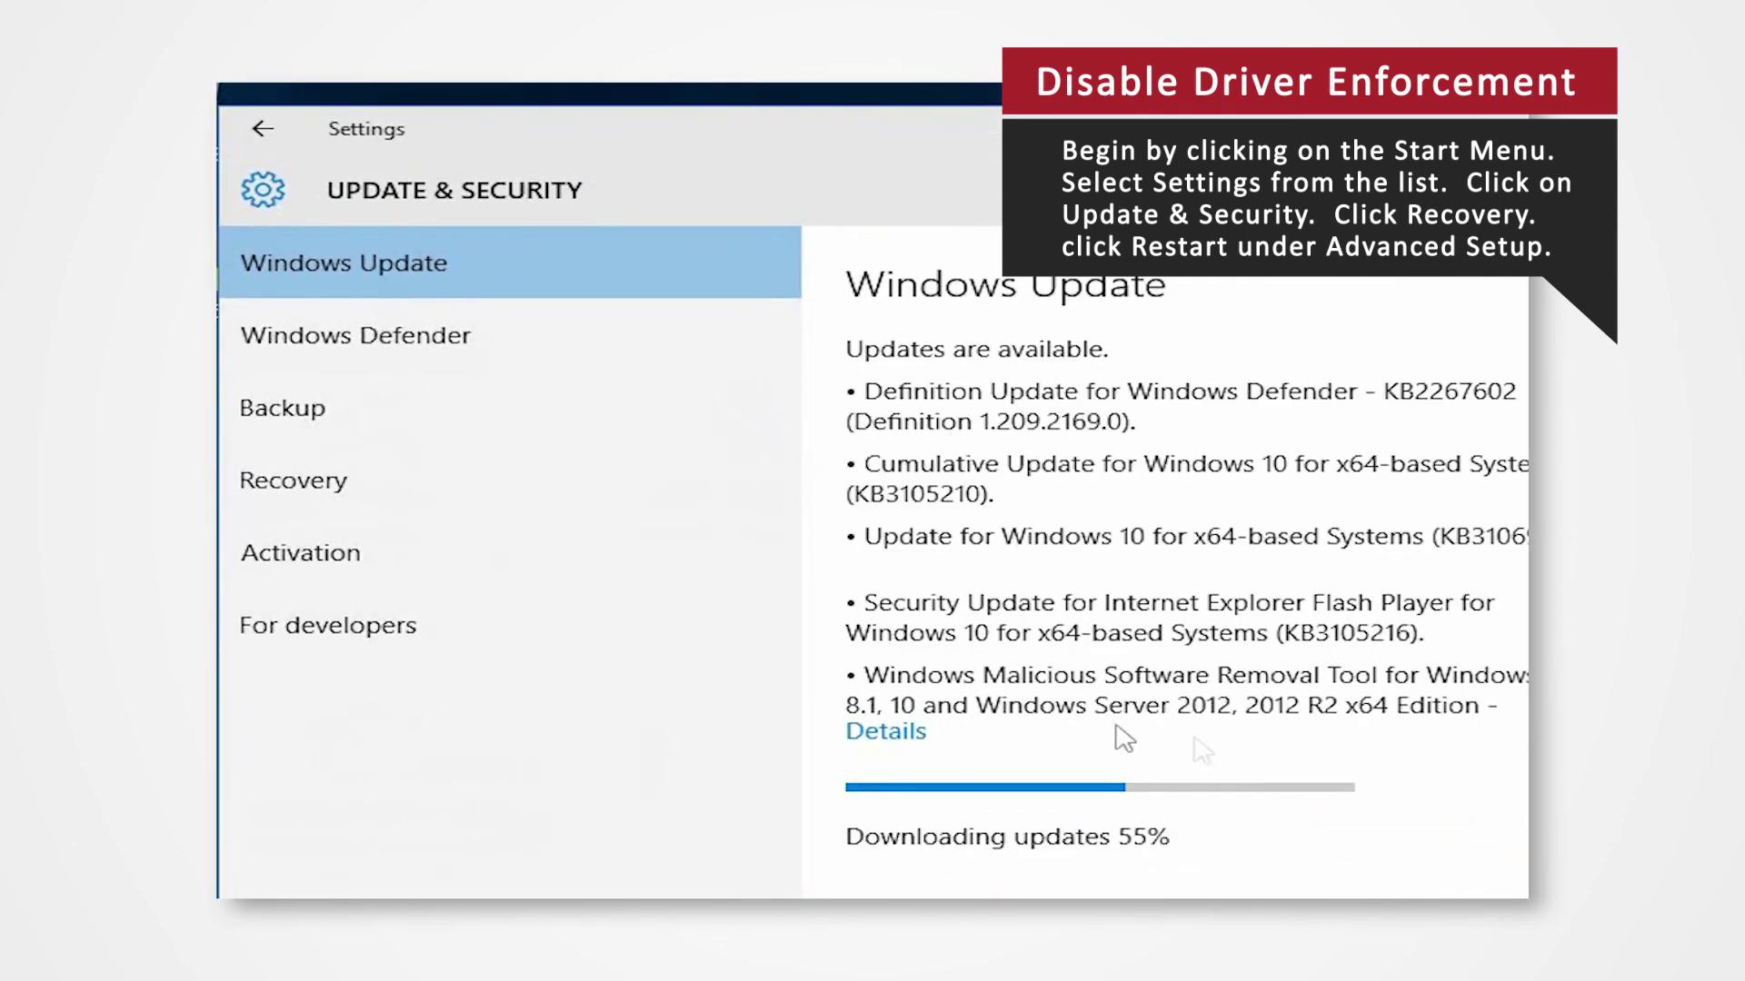
click(485, 511)
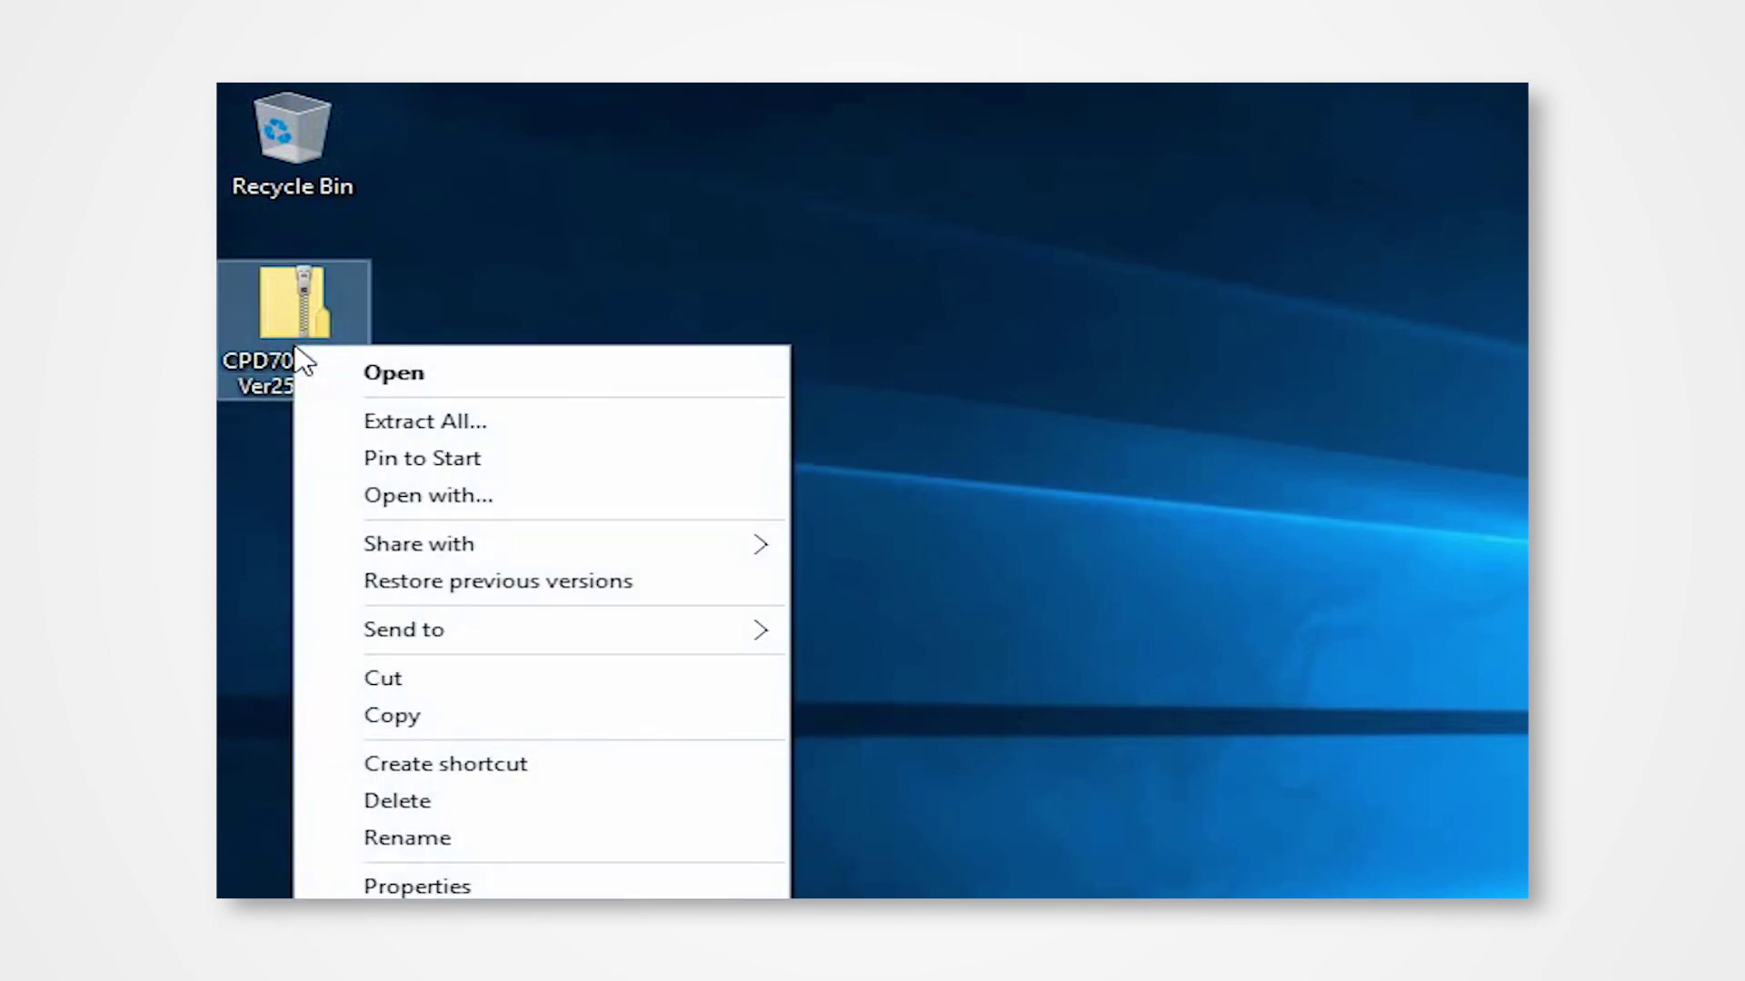
Step: Extract All of the driver zip into a CPD70V_x64_Ver250WT folder on the Desktop
click(423, 421)
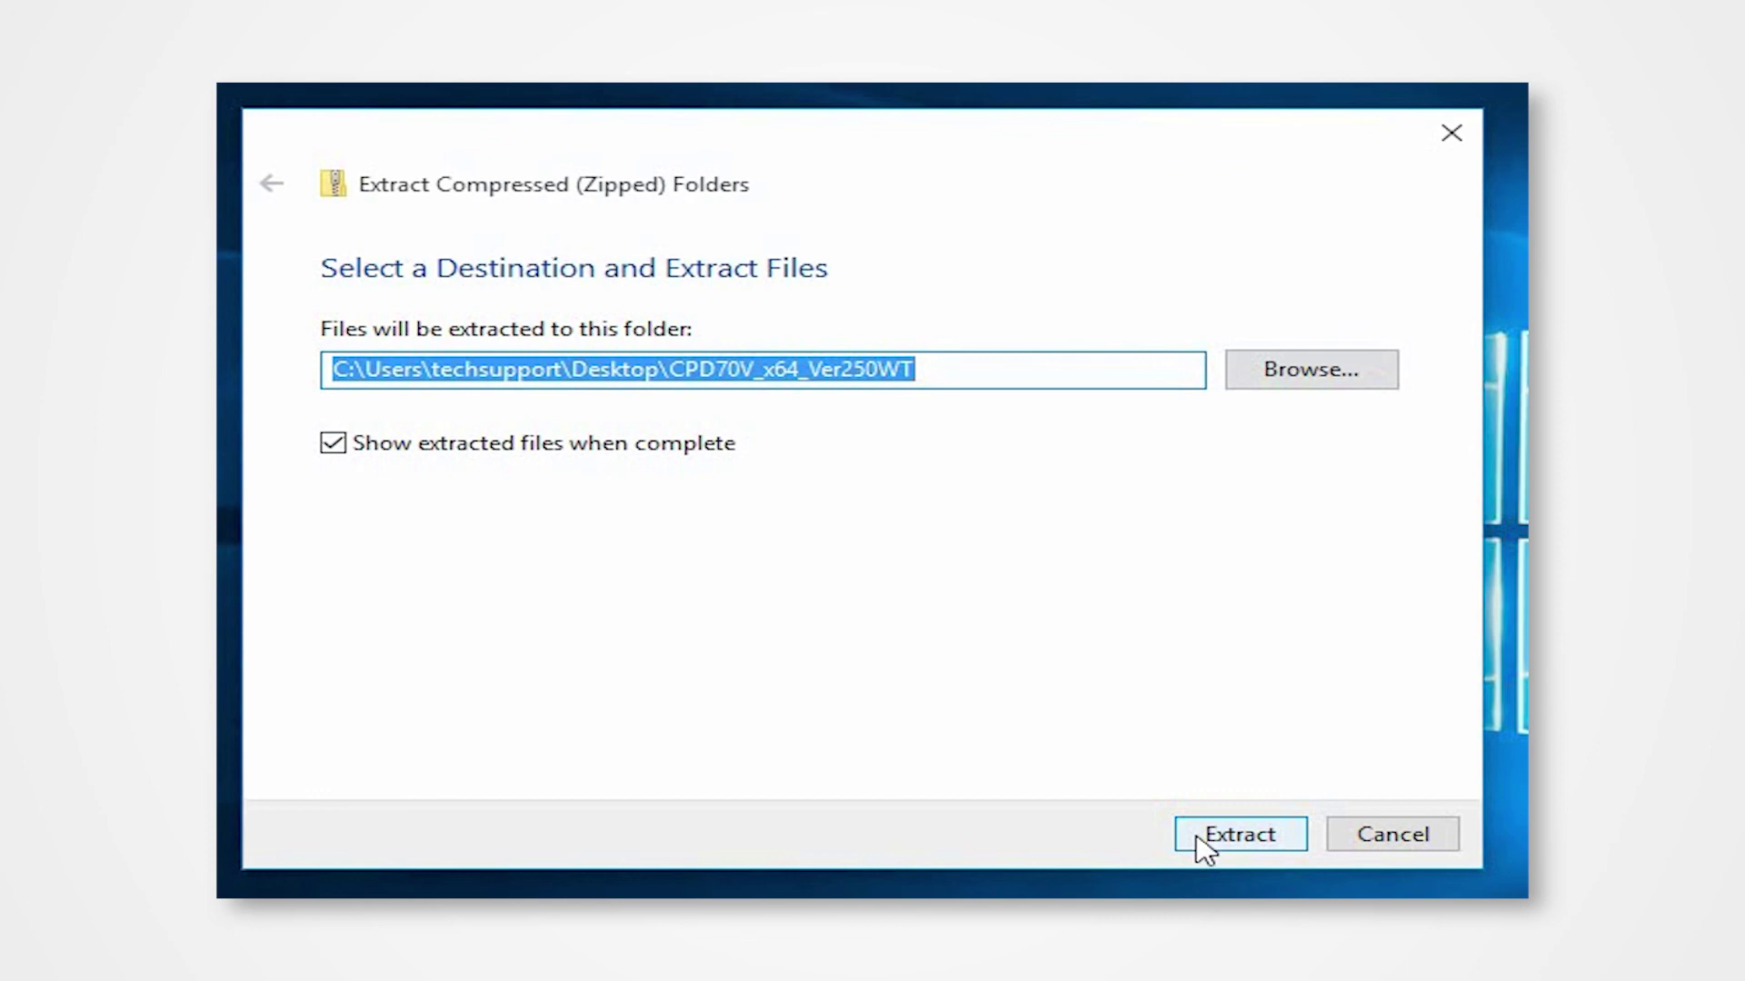
click(1238, 834)
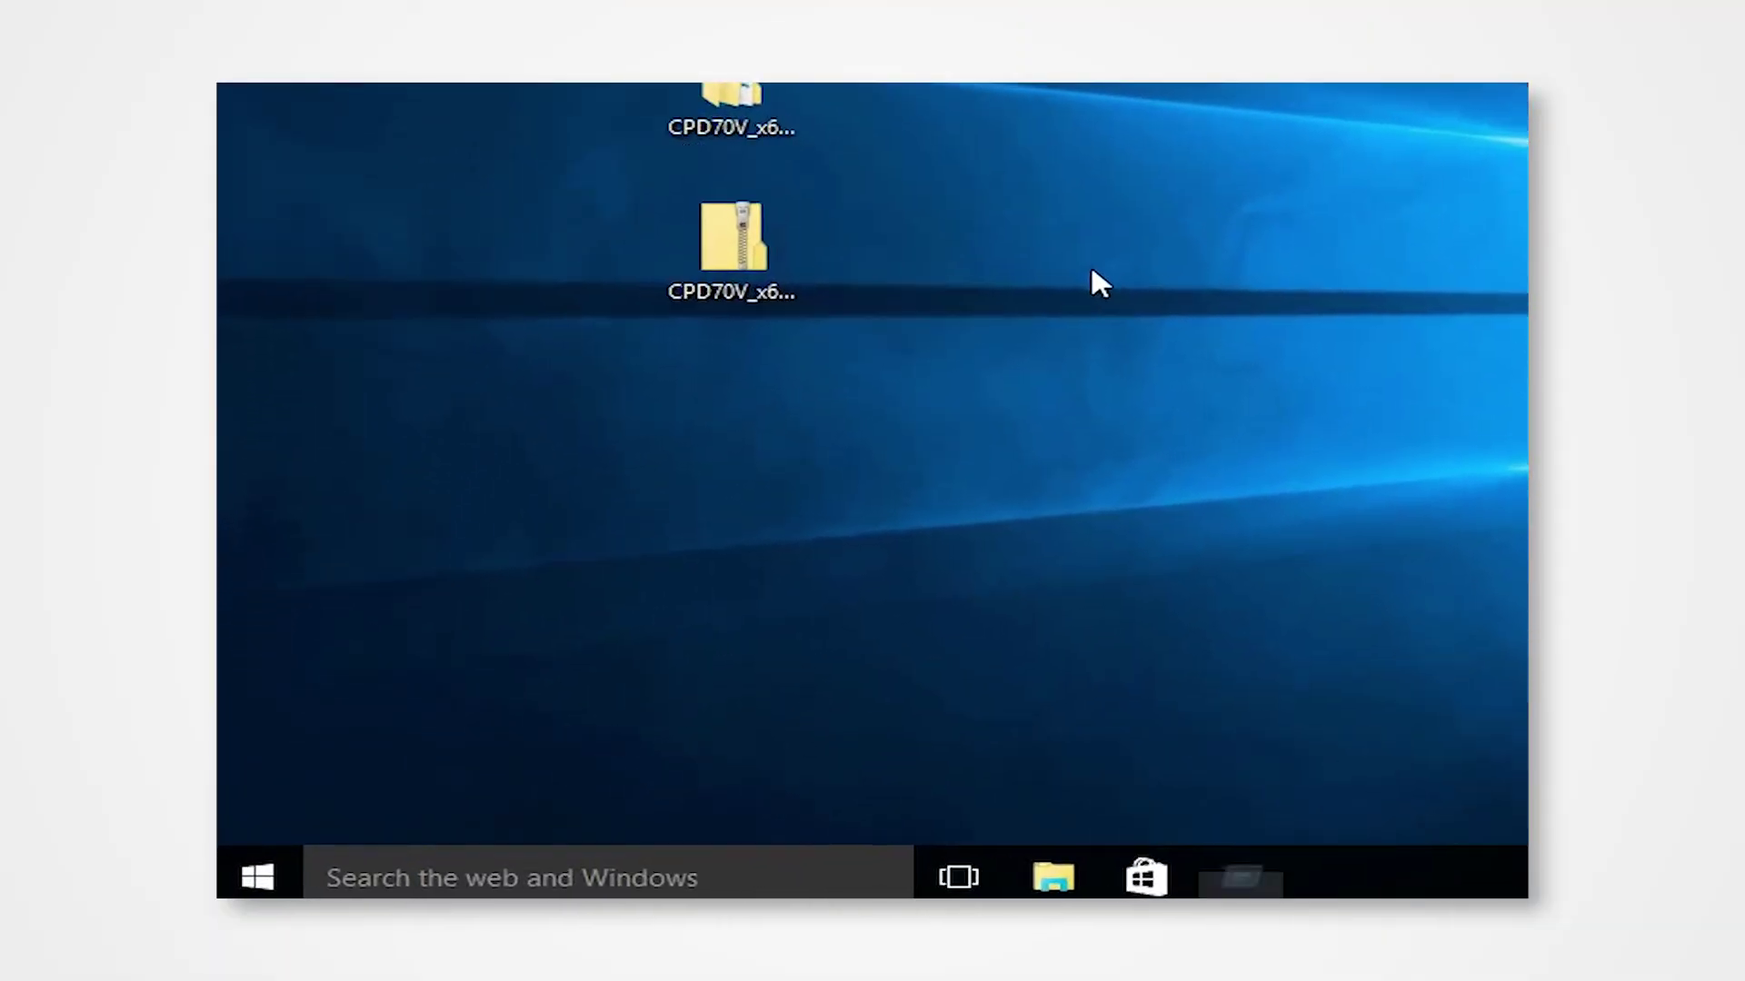
Step: Launch Control Panel from the Run dialog and move its window higher
key(super+r)
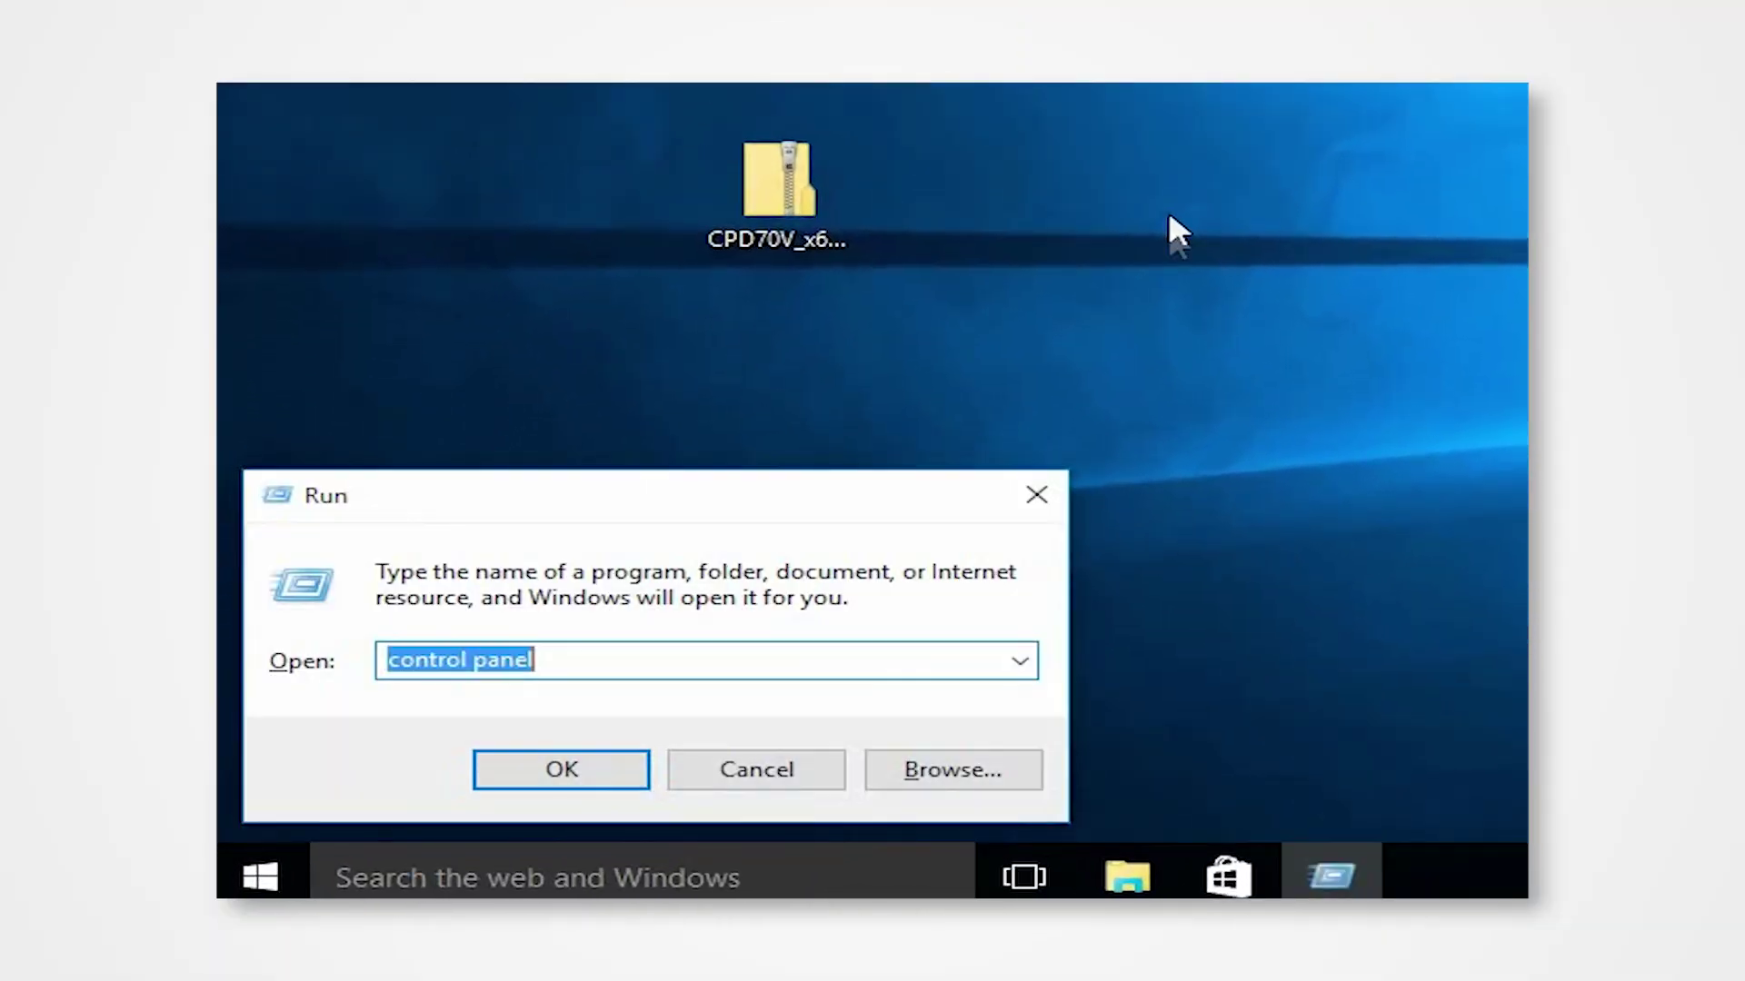
click(641, 660)
double_click(631, 660)
text(cont)
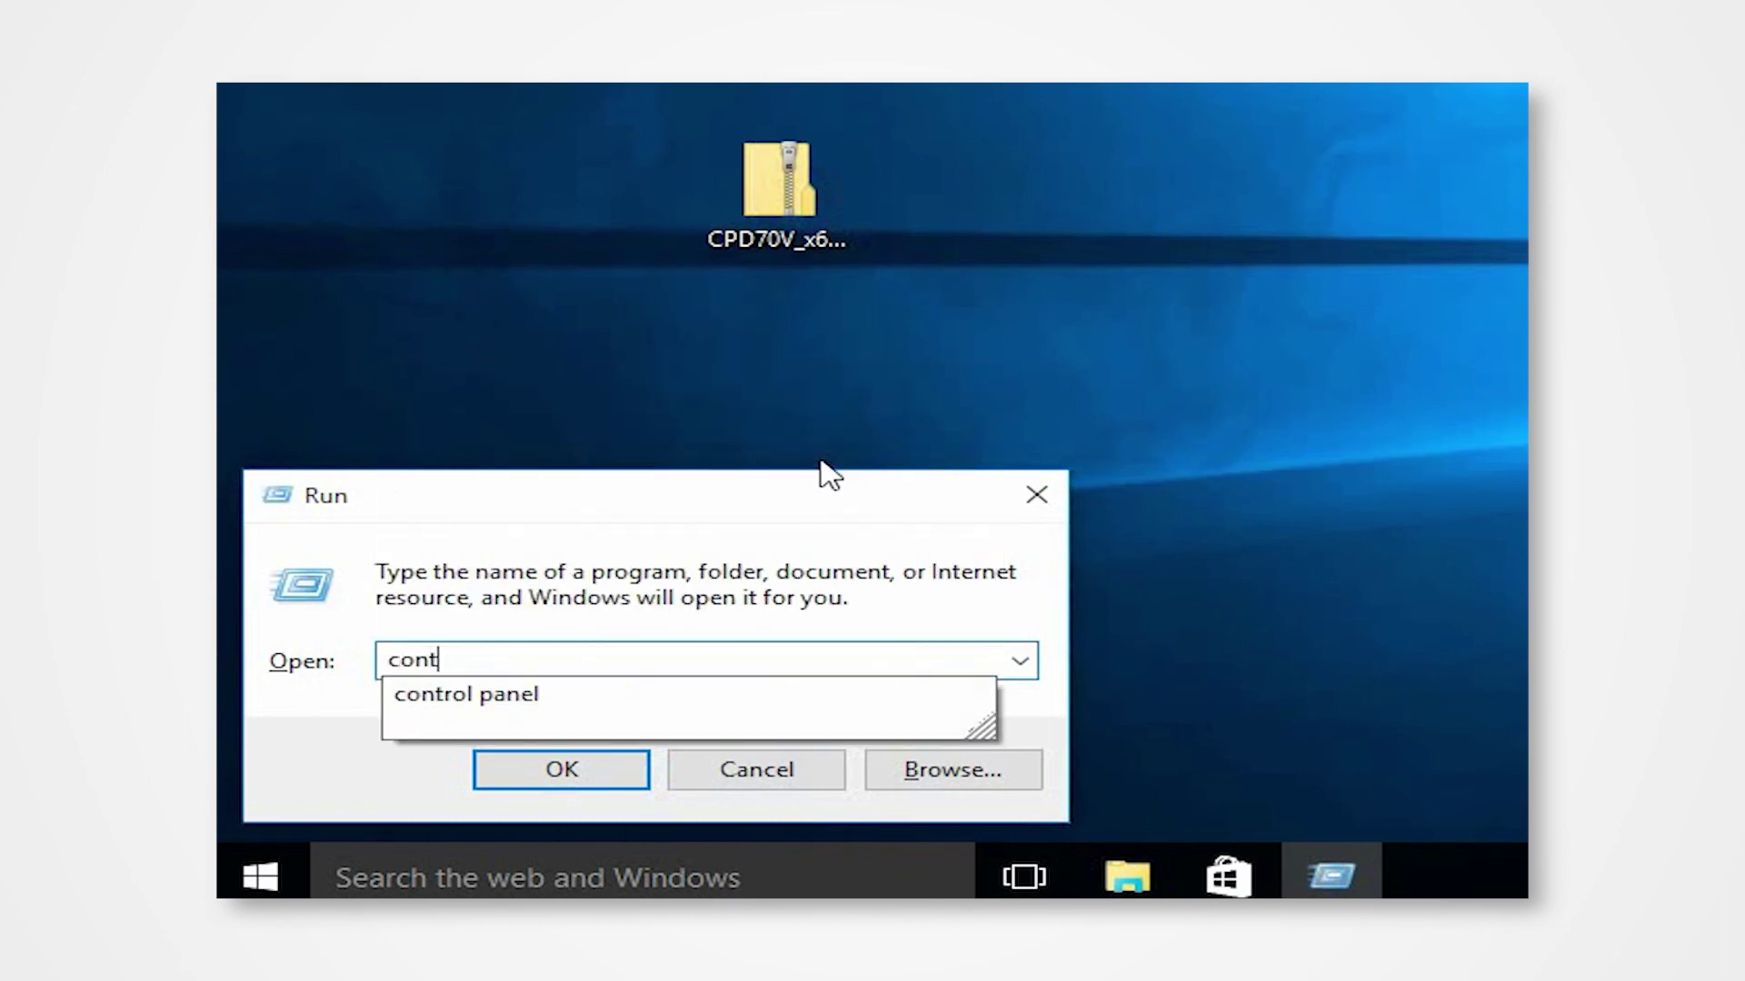
text(rol panel)
key(Return)
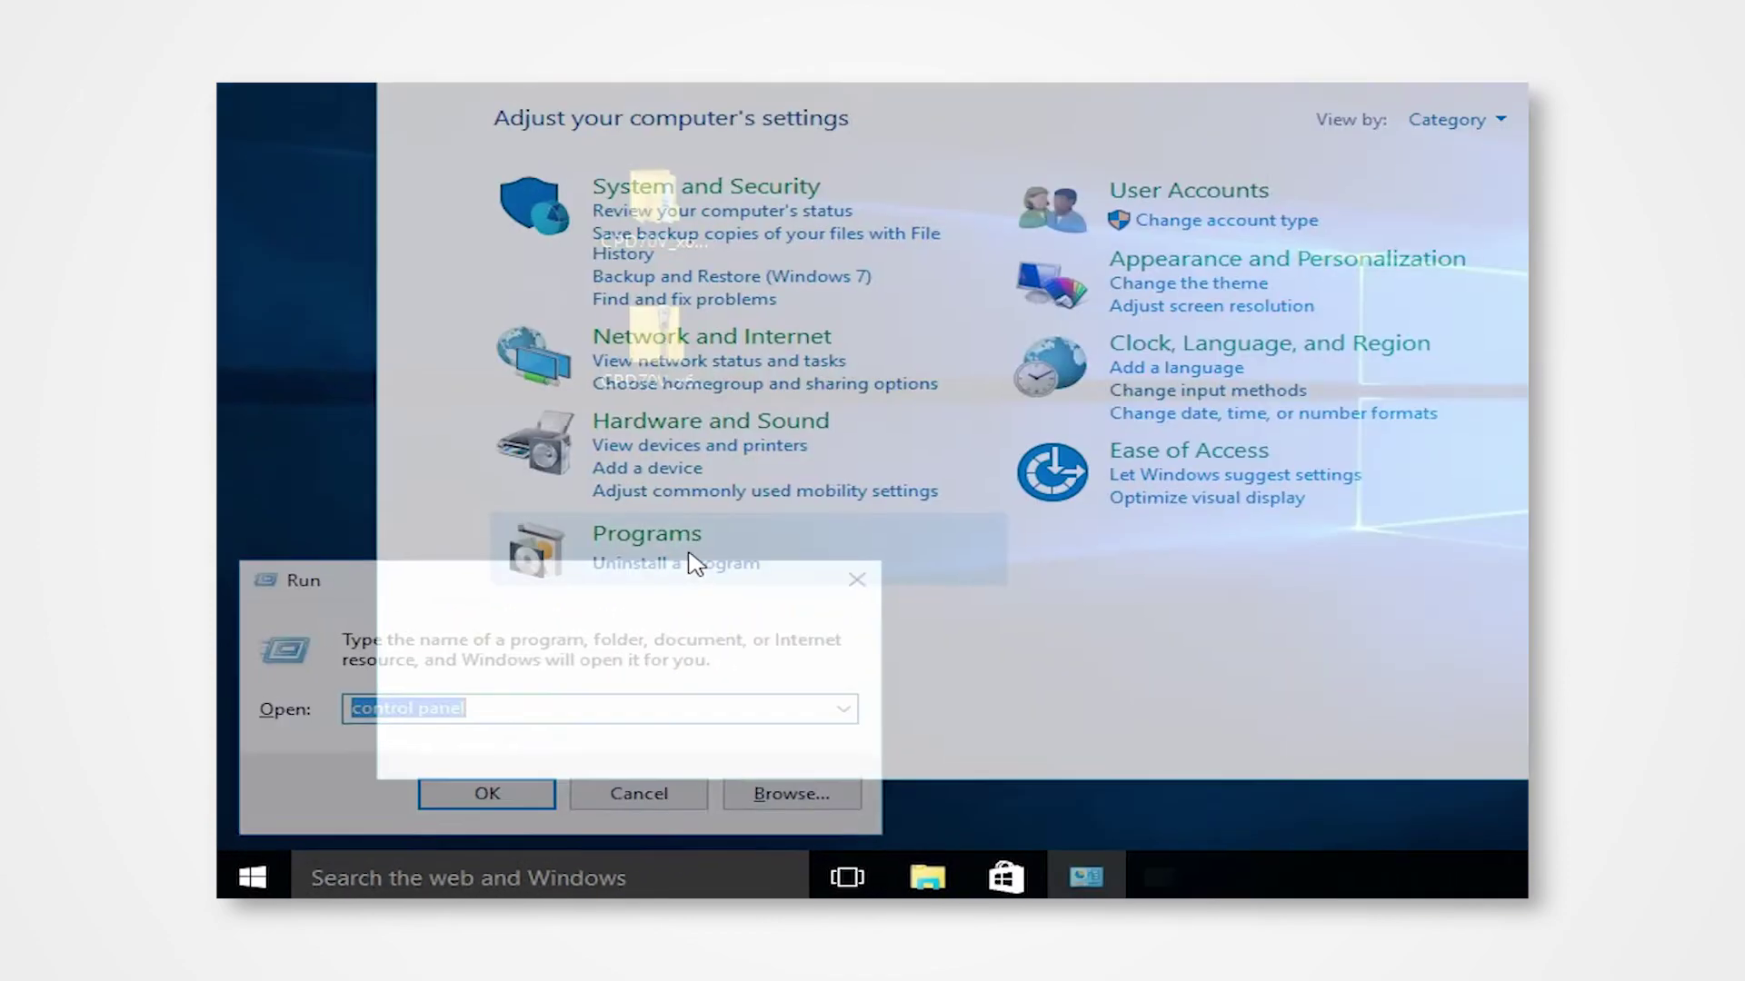
drag(1005, 202, 1016, 167)
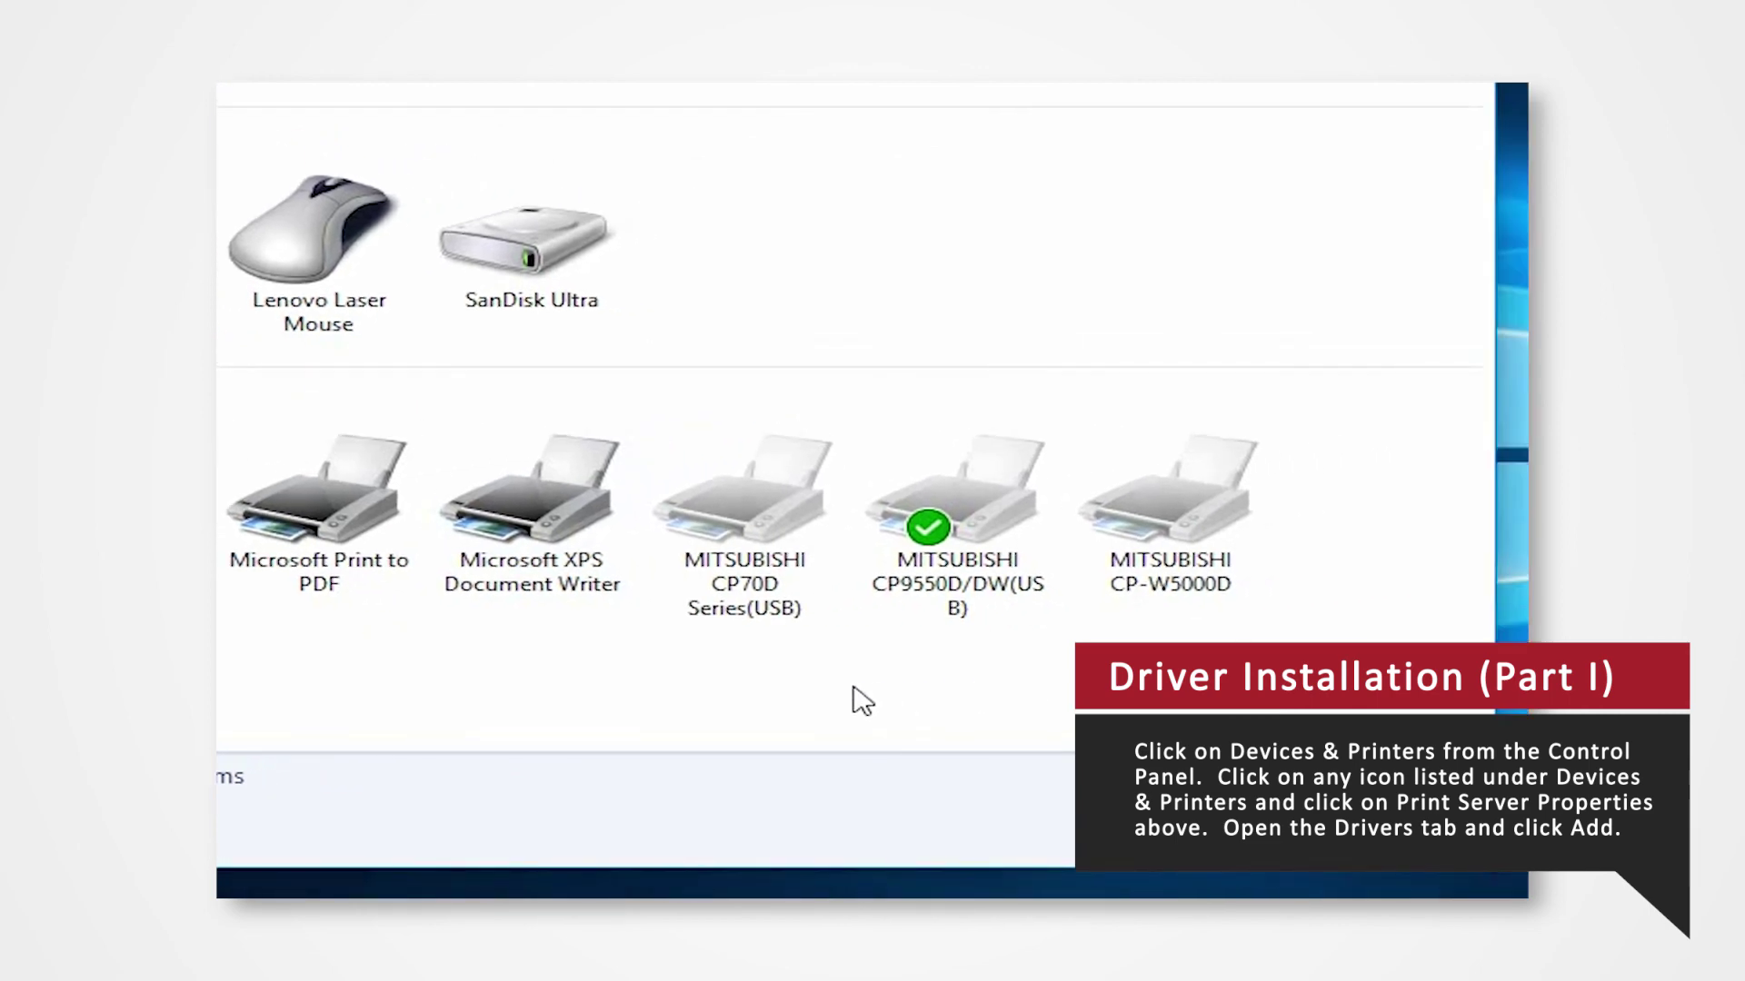
Step: With the CP70D printer selected, start Add on Print server properties' Drivers tab
click(735, 545)
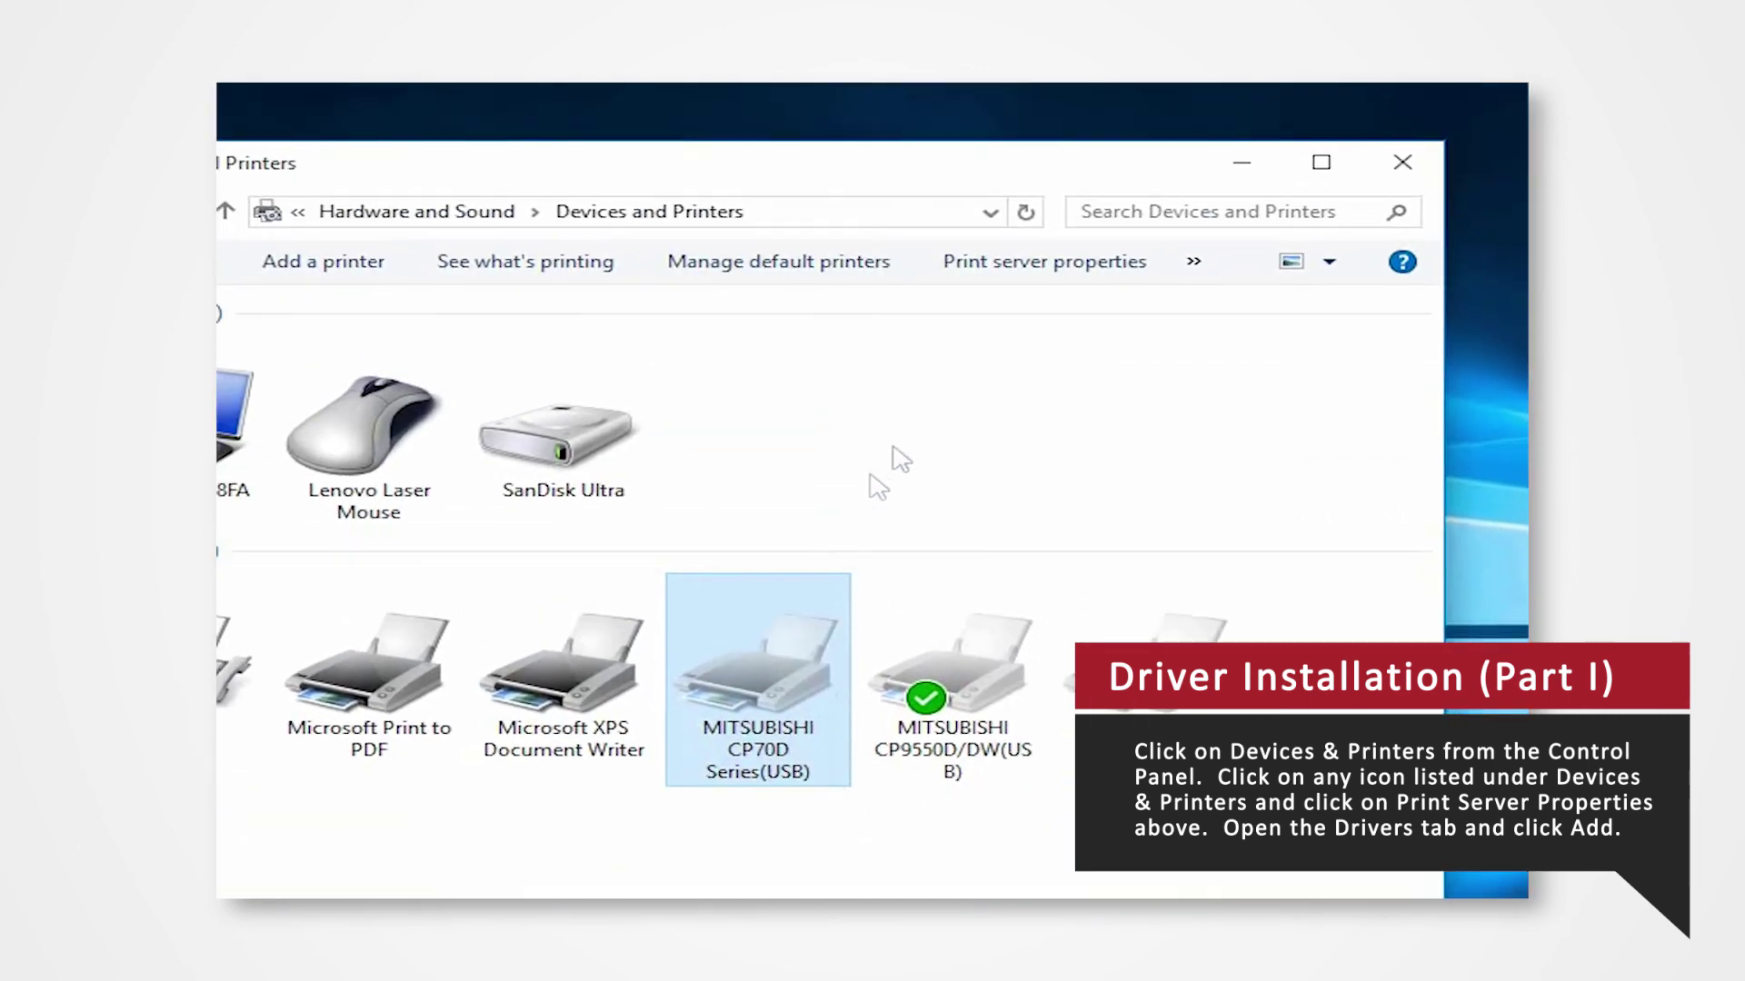
click(979, 303)
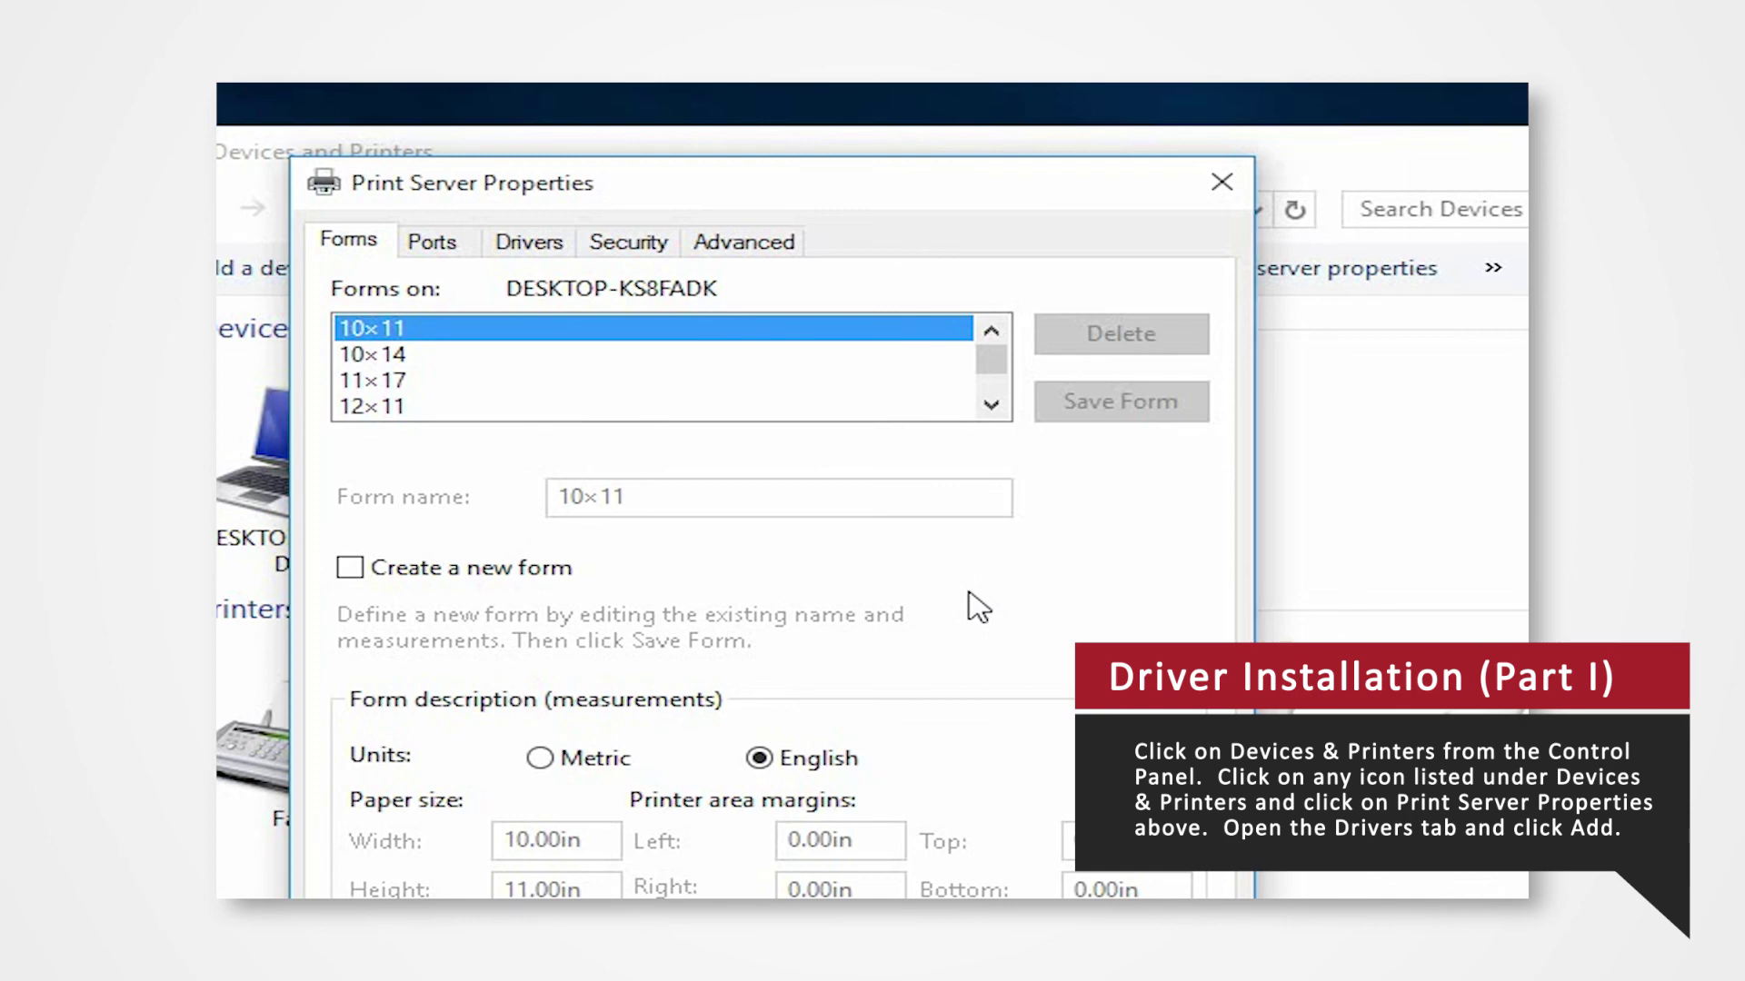
click(527, 242)
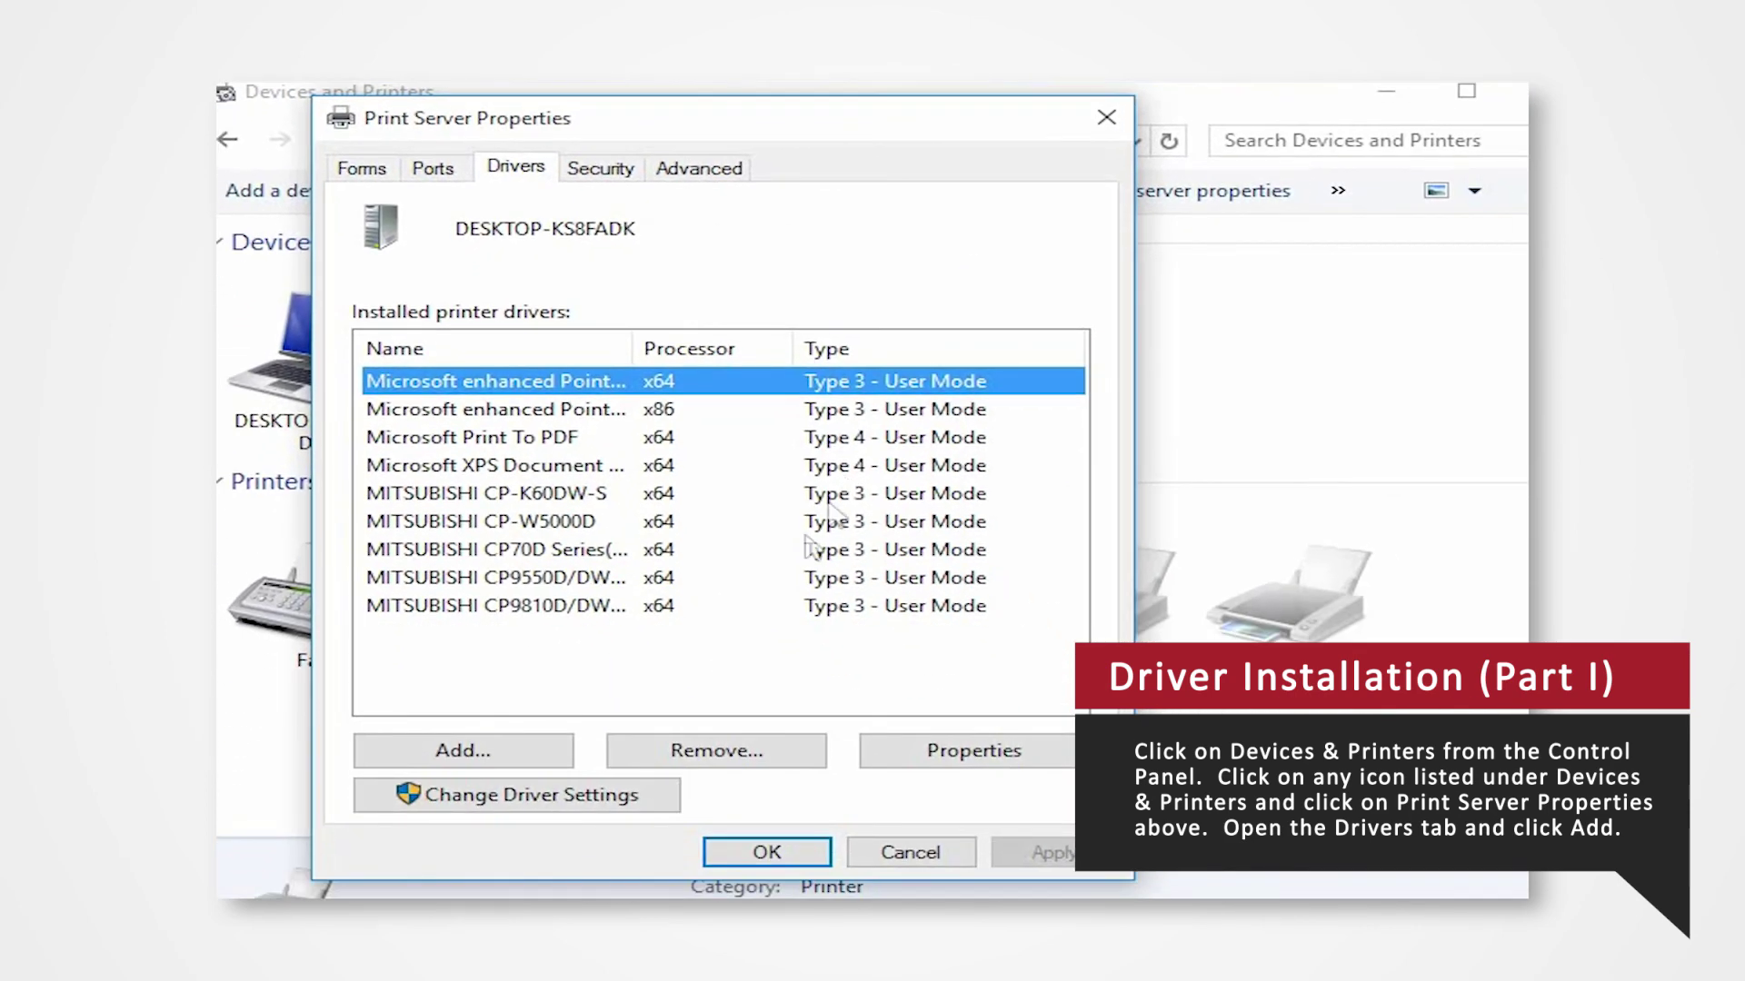
click(487, 754)
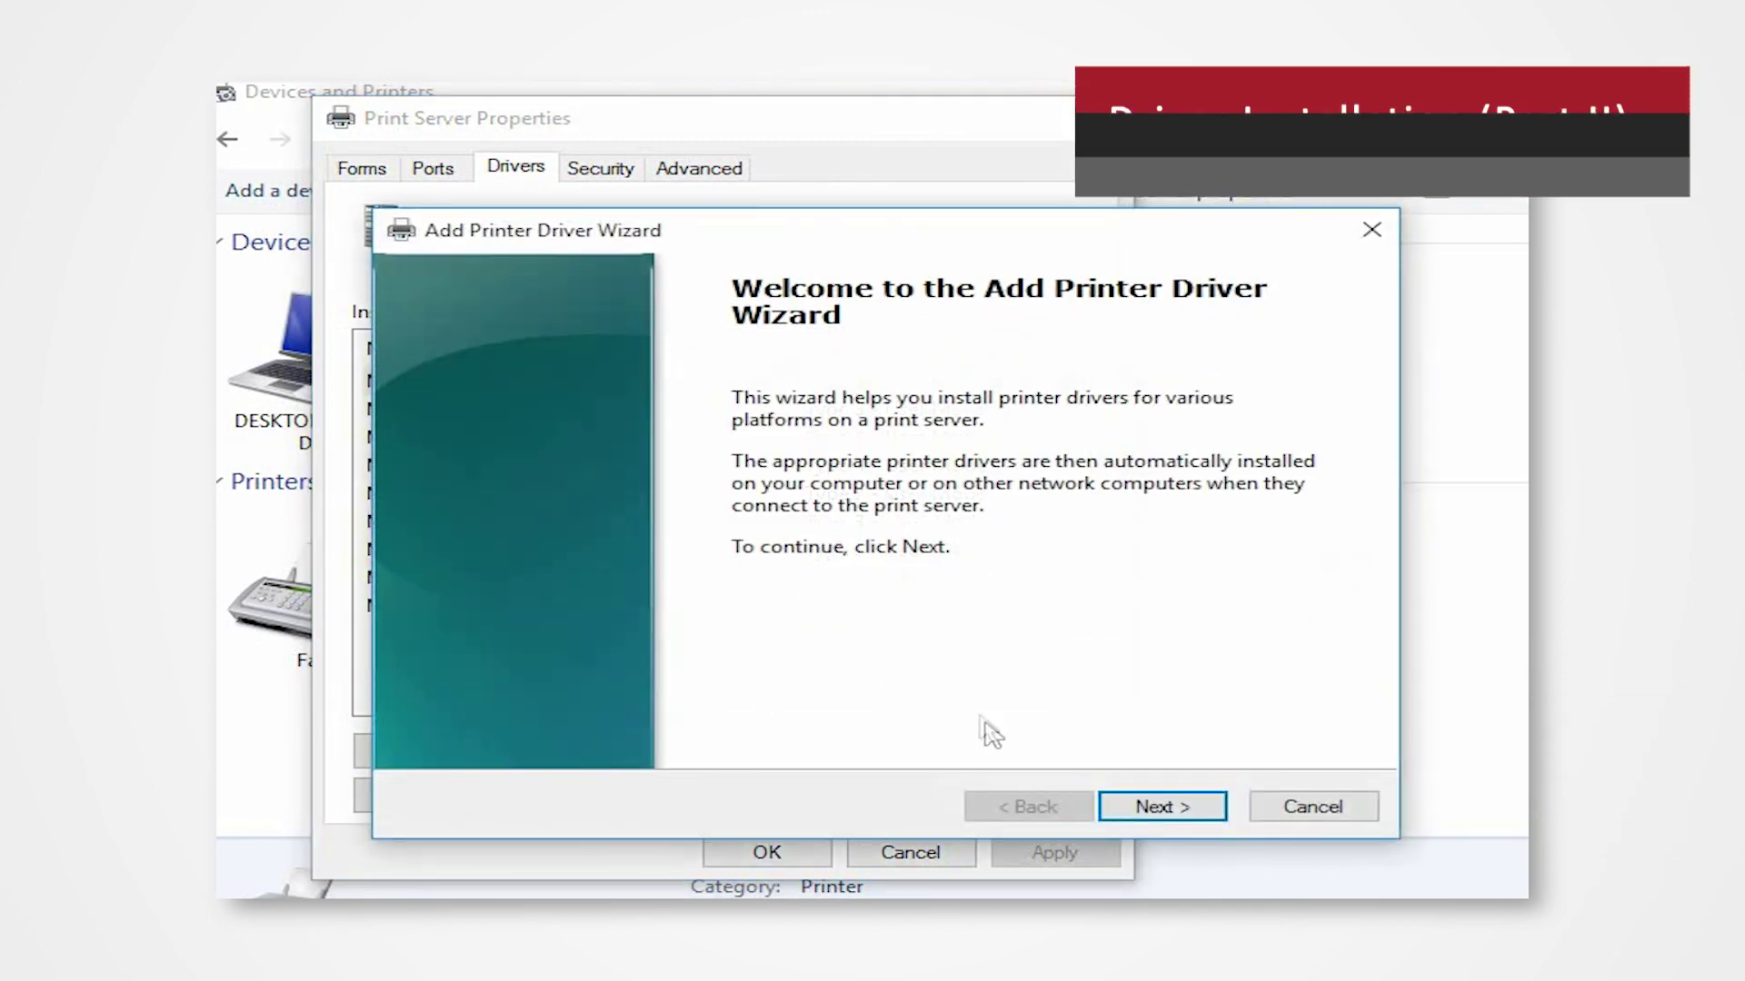
Step: Pass the welcome page and continue with only the x64 processor selected
click(1152, 807)
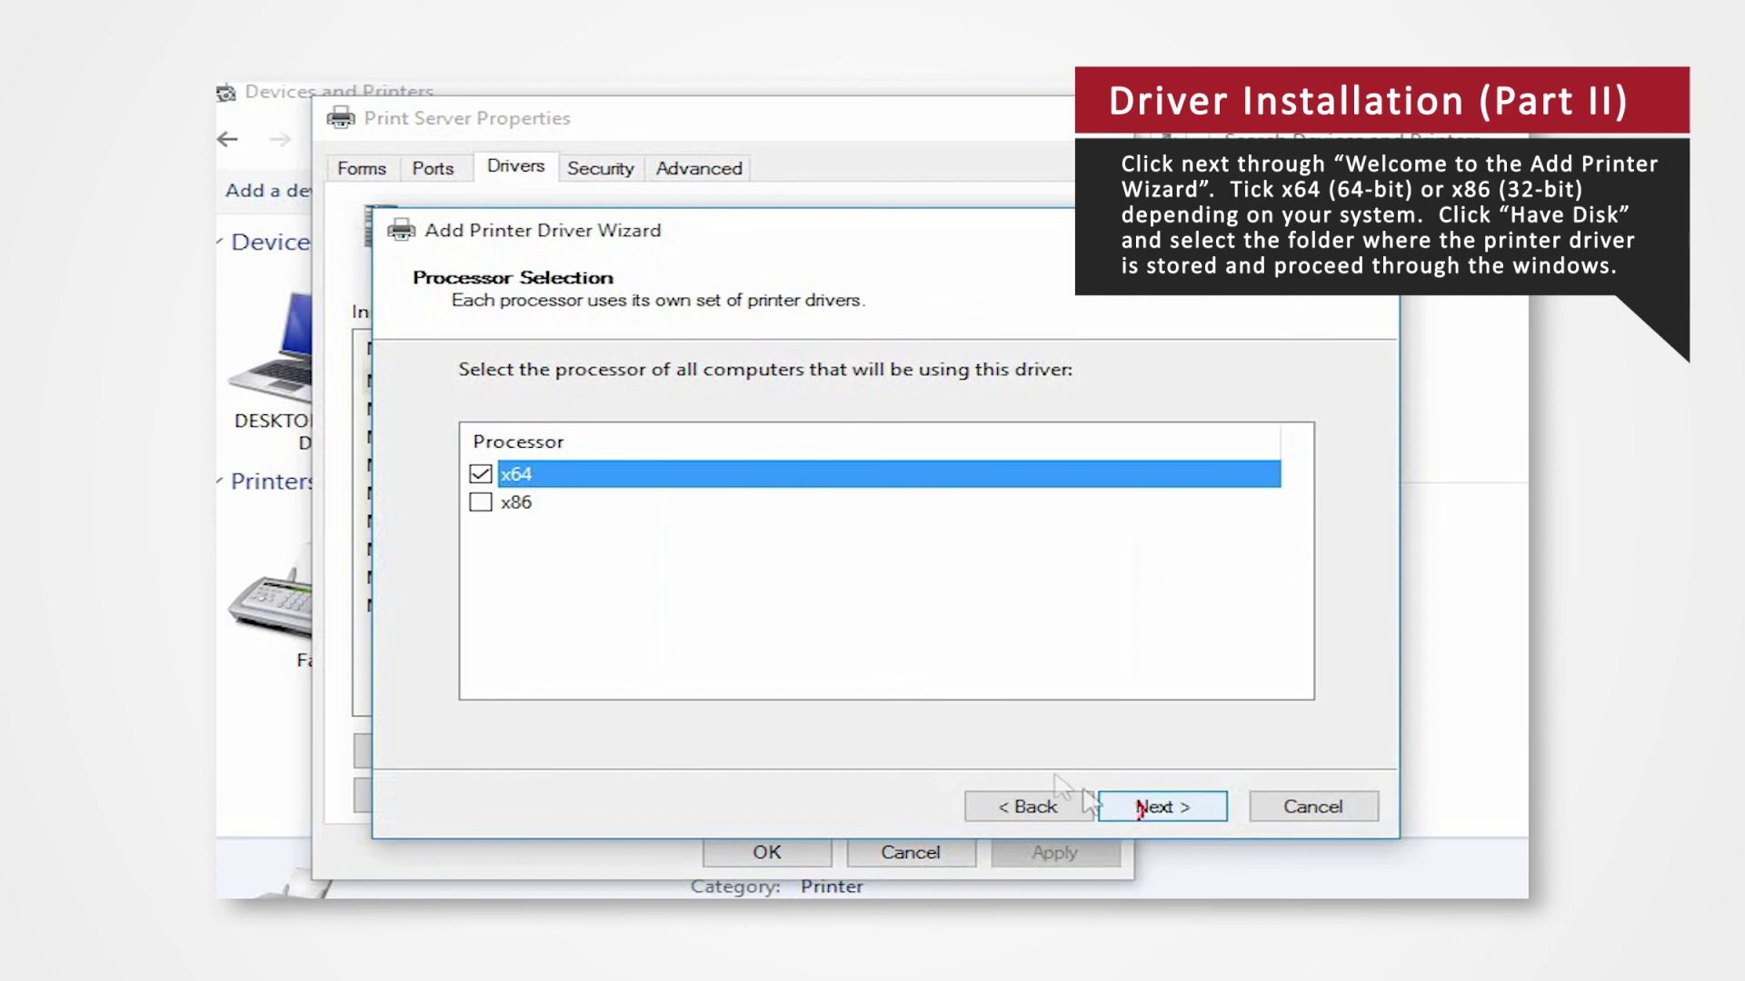
click(545, 509)
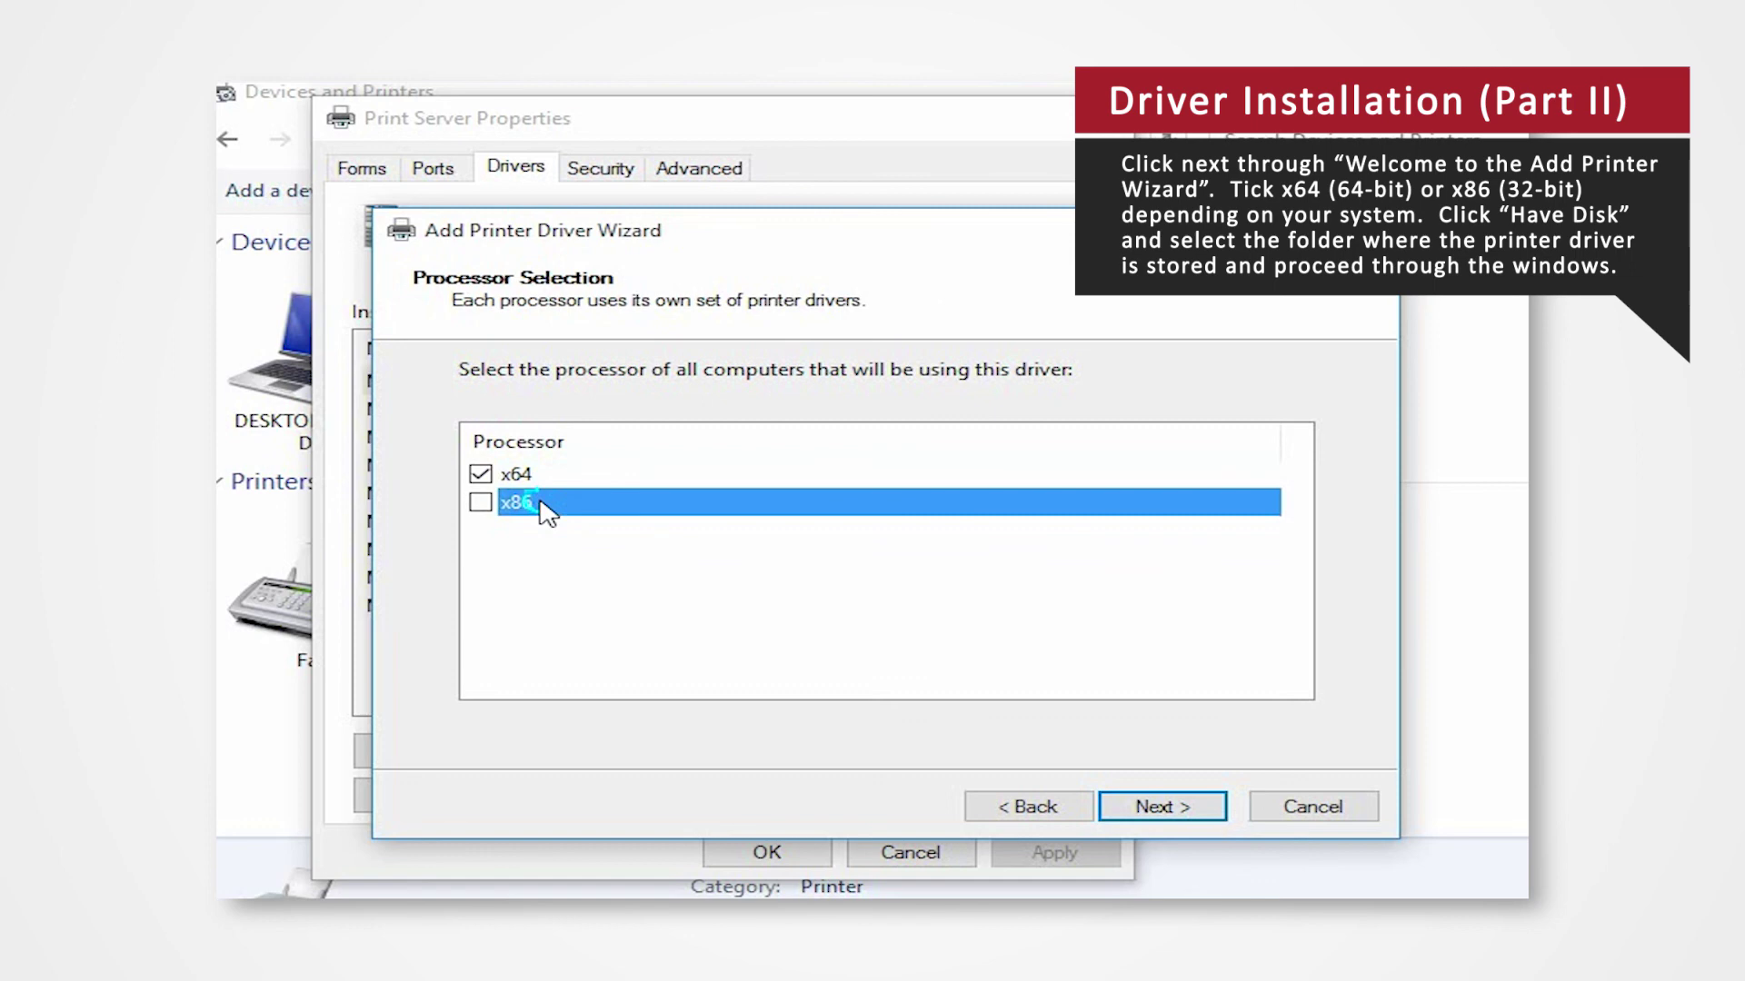
click(529, 478)
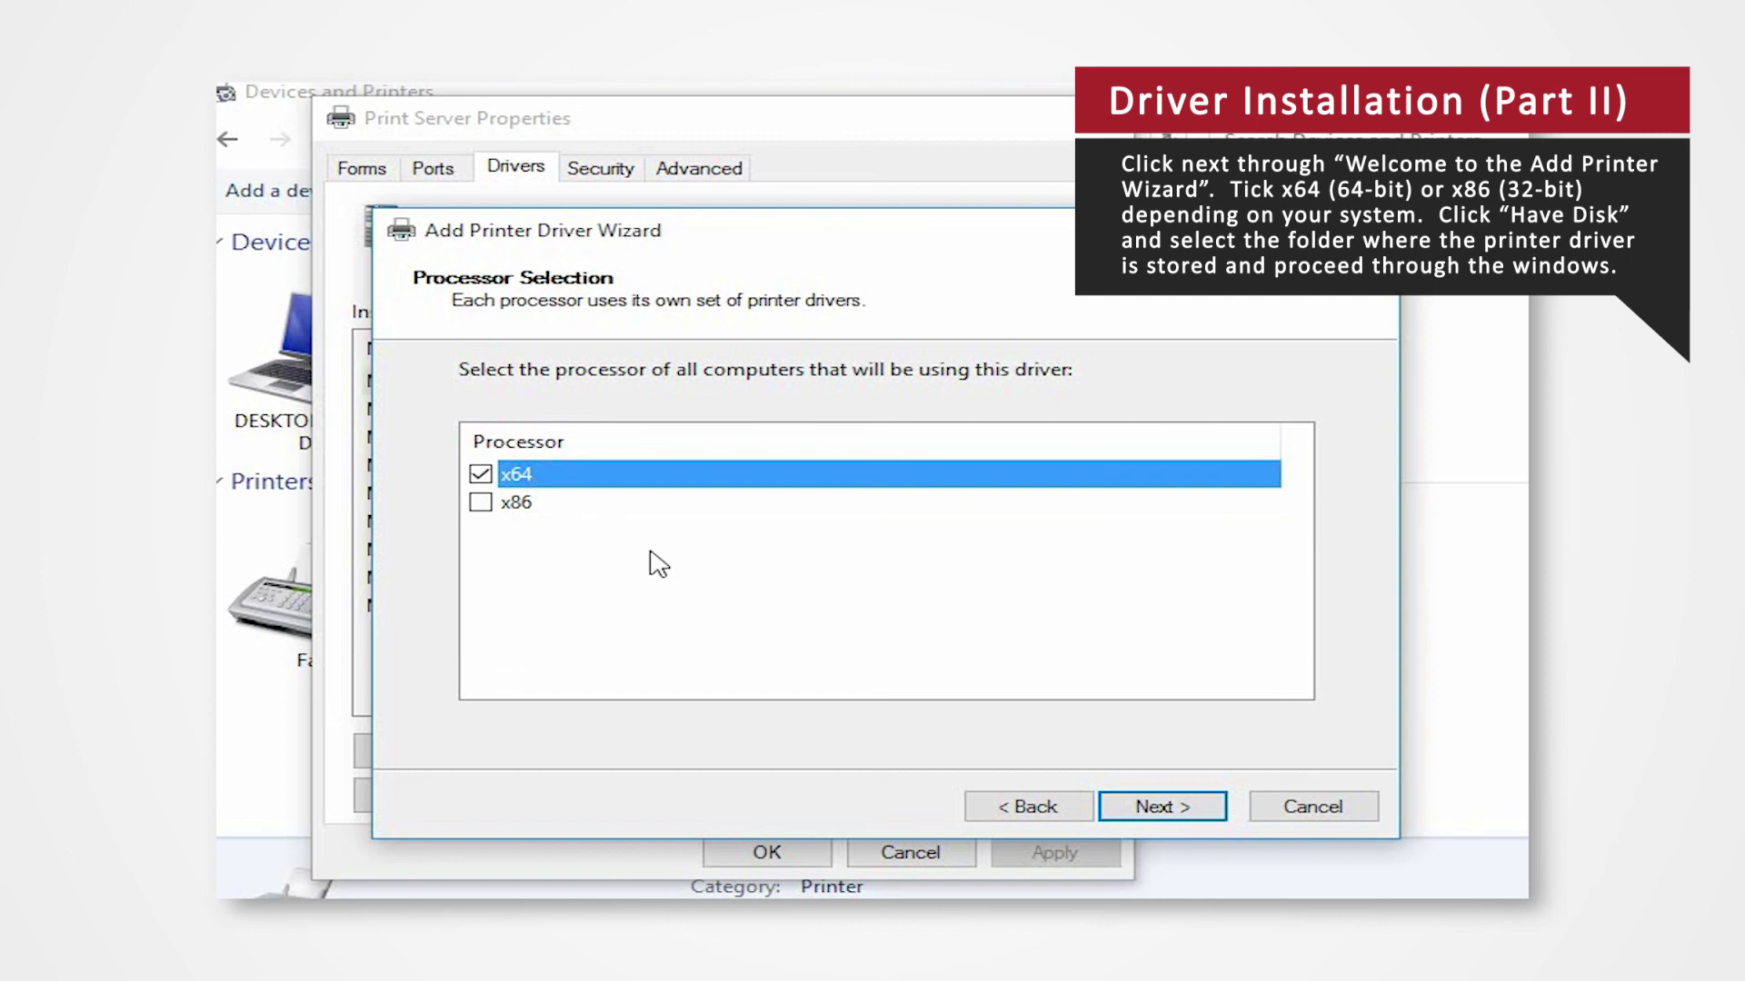
click(1161, 807)
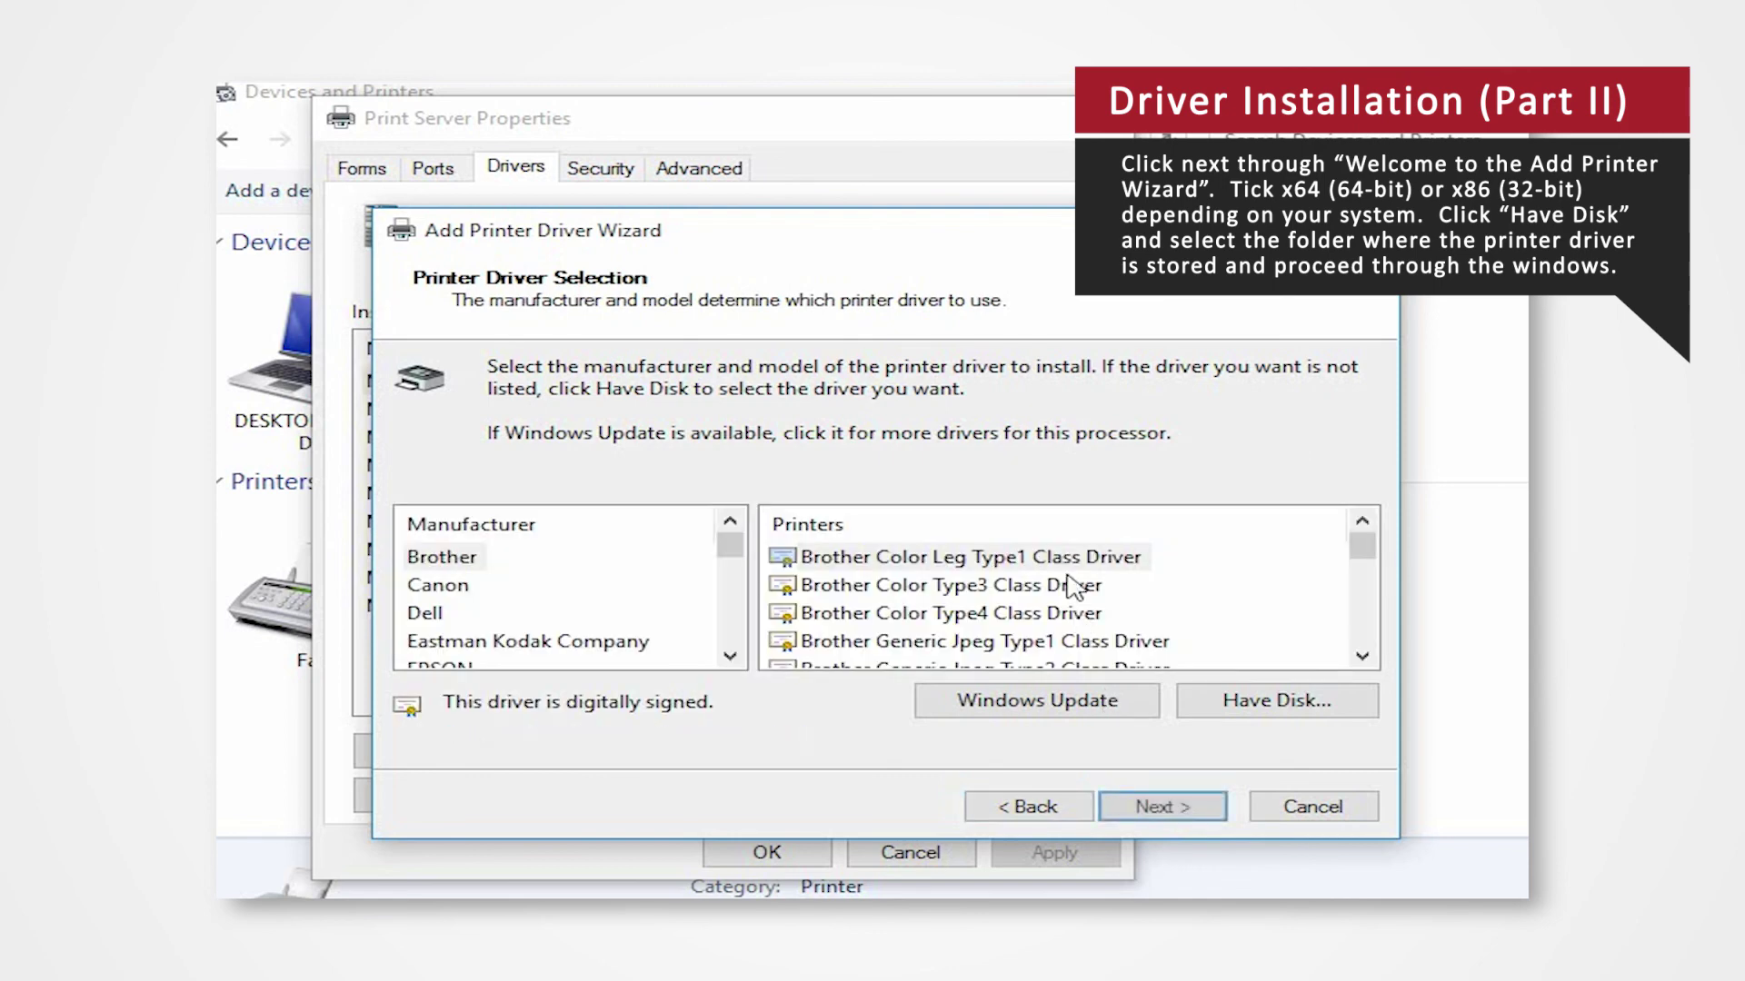
Step: Use Have Disk to select CPD70N0 inside the Desktop CPD70V_x64_Ver250WT folder
click(1275, 701)
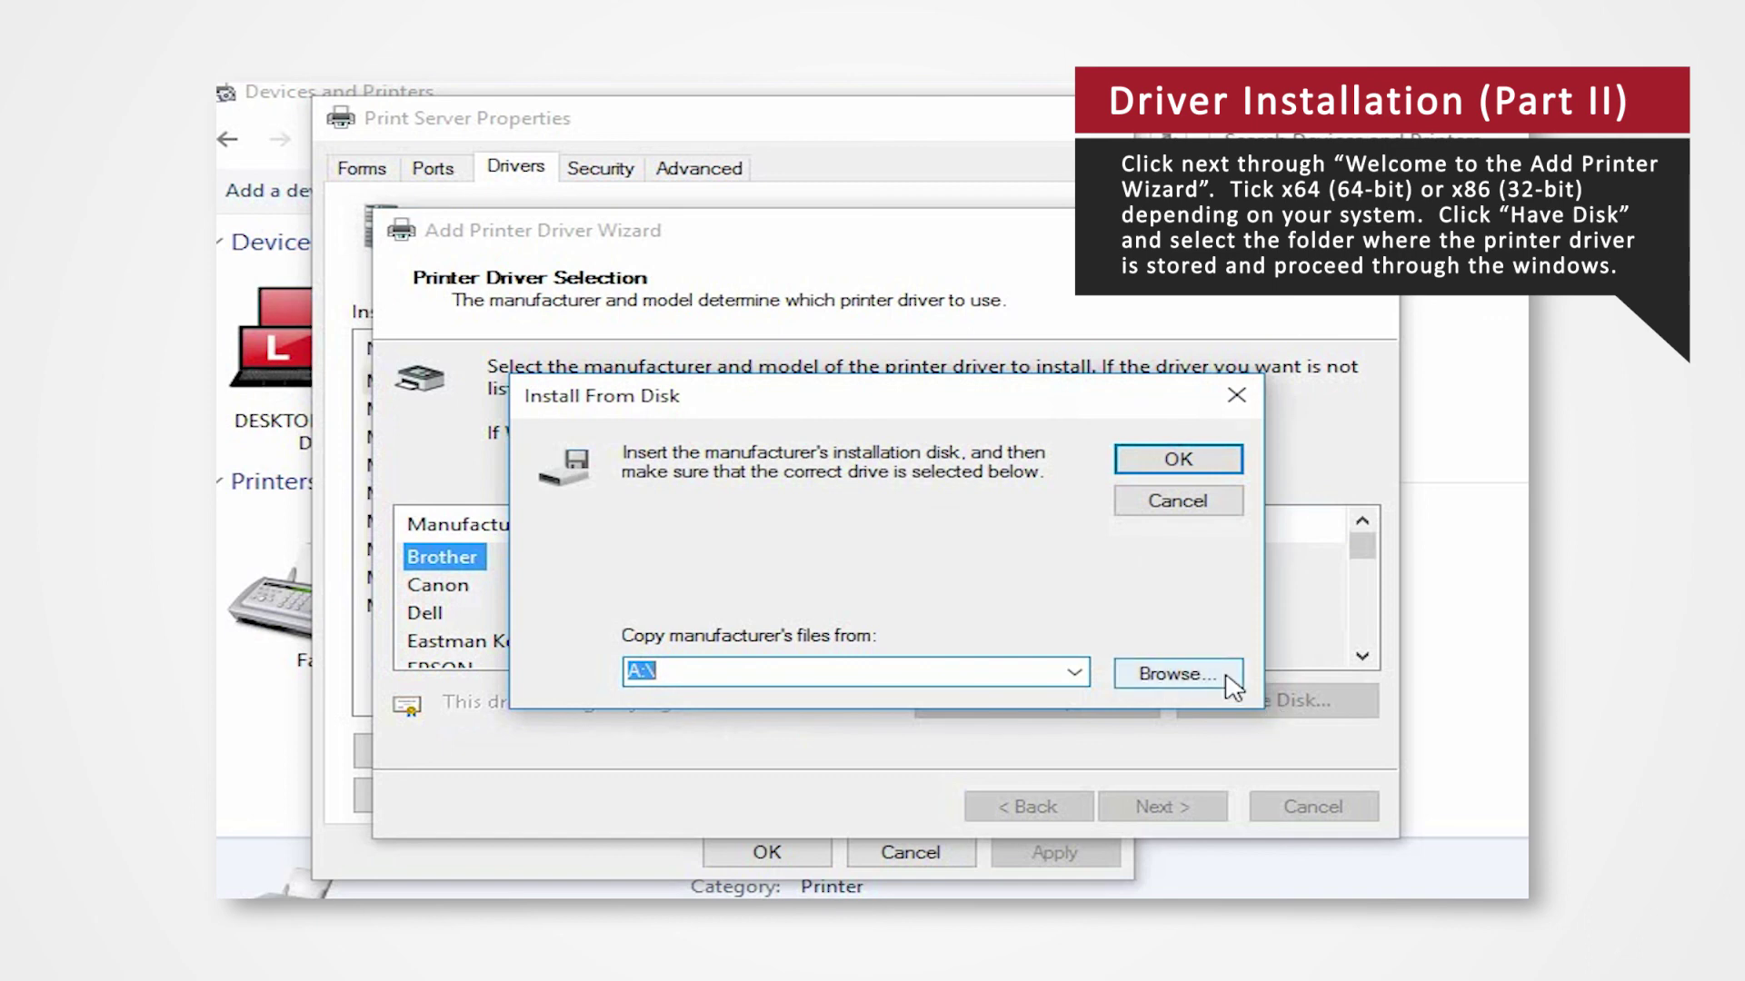
click(1230, 685)
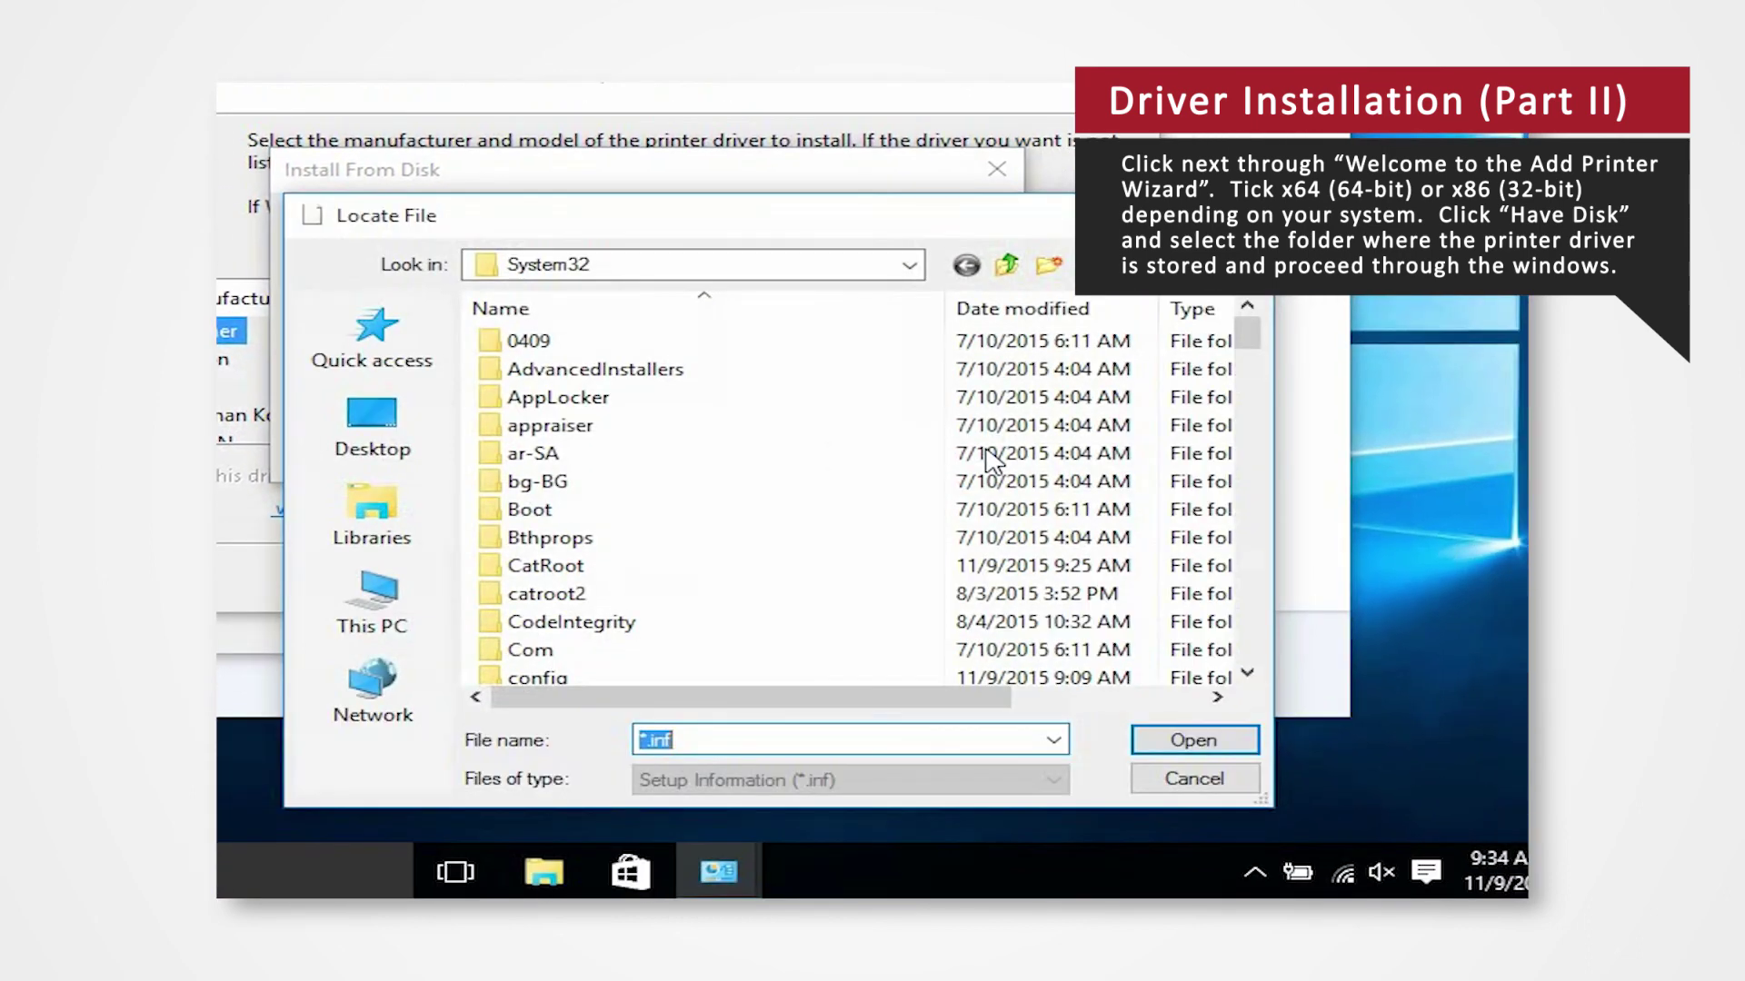
click(372, 423)
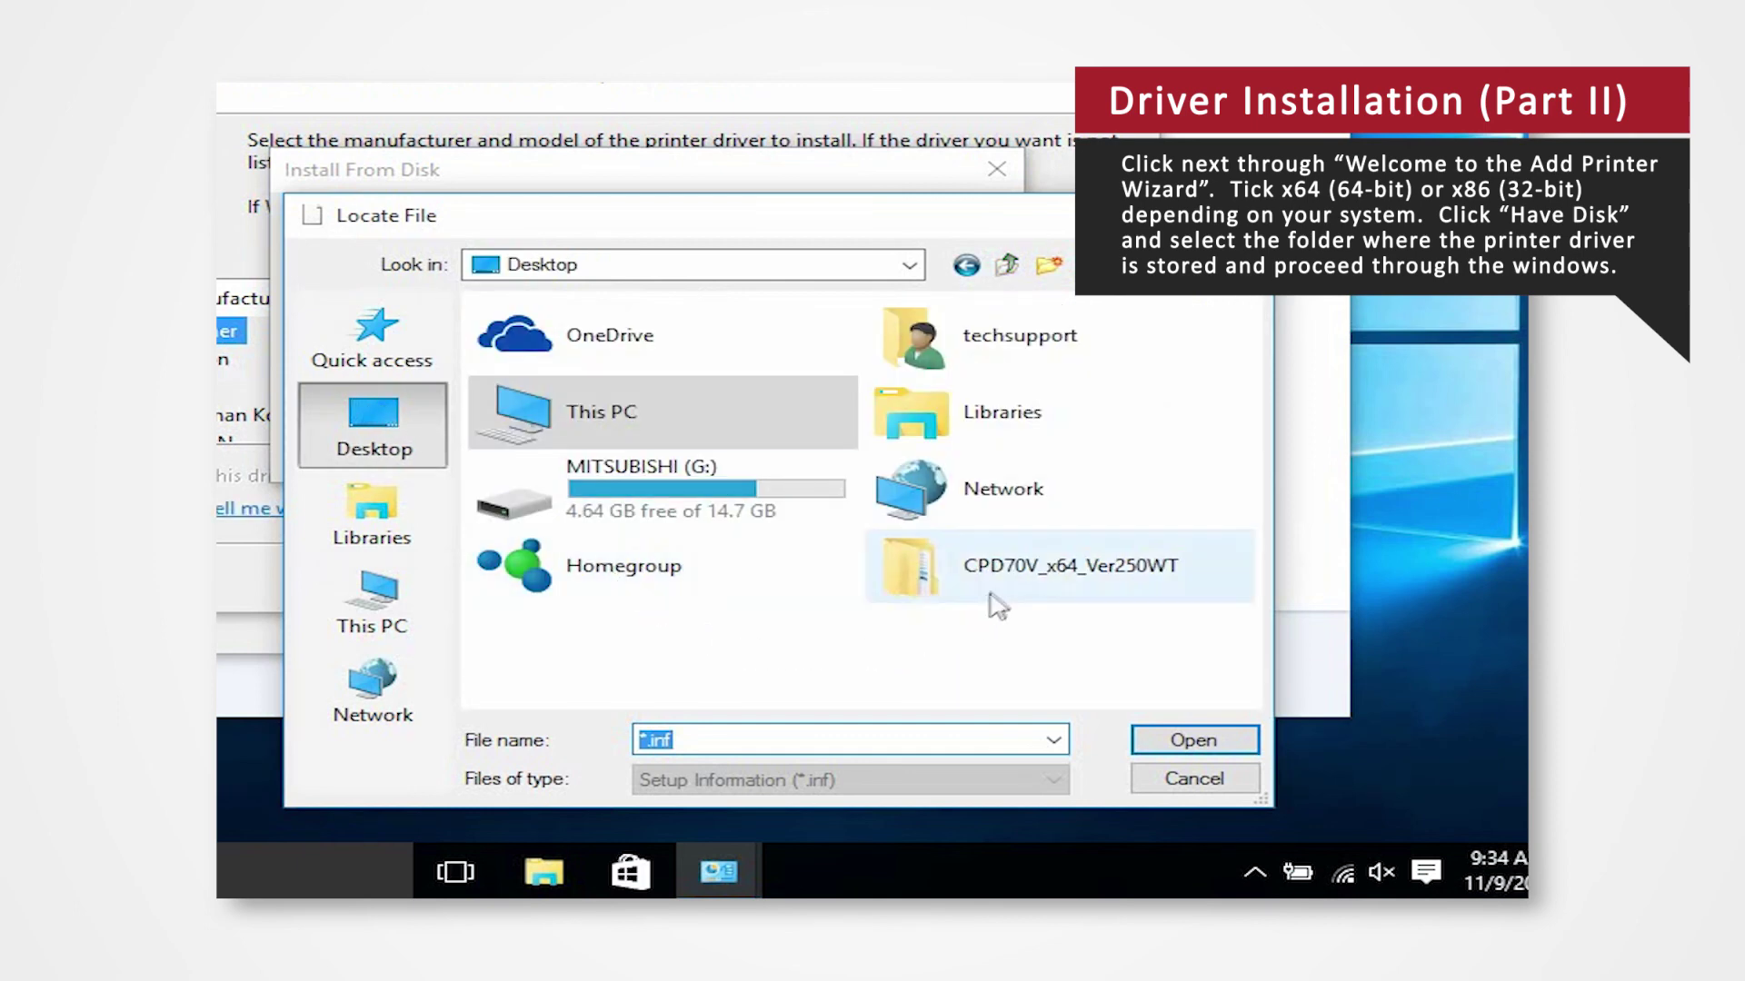
double_click(1010, 572)
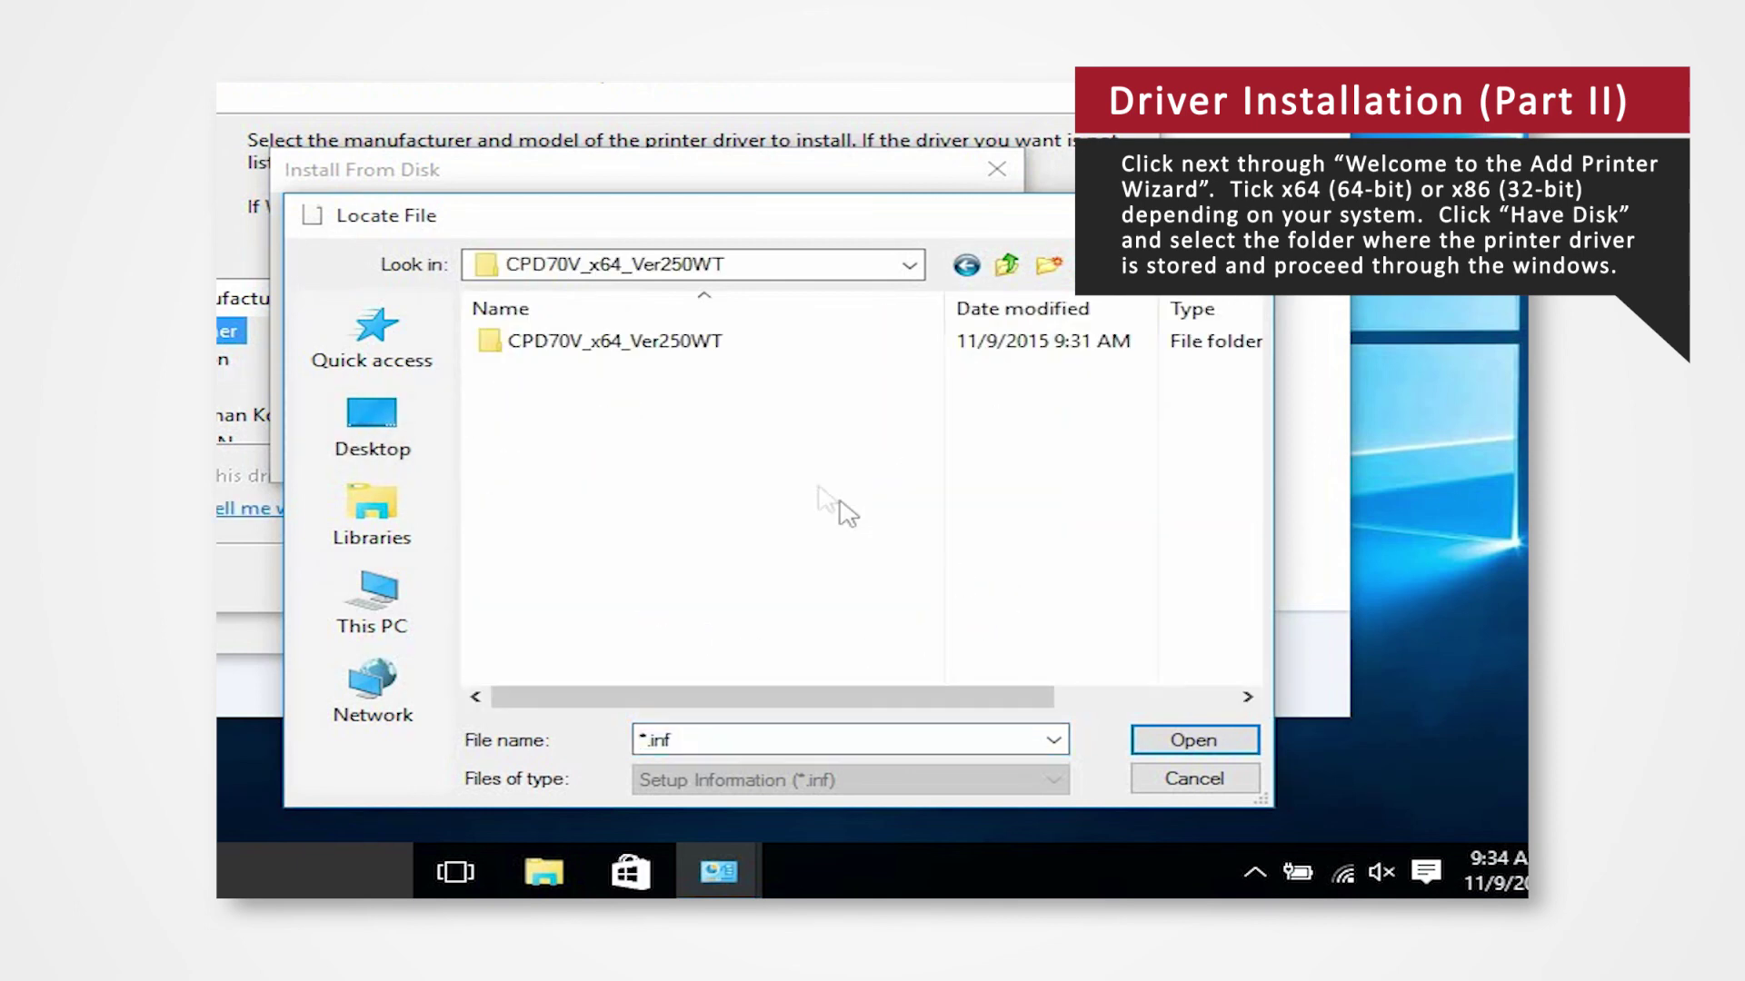
click(659, 344)
click(624, 342)
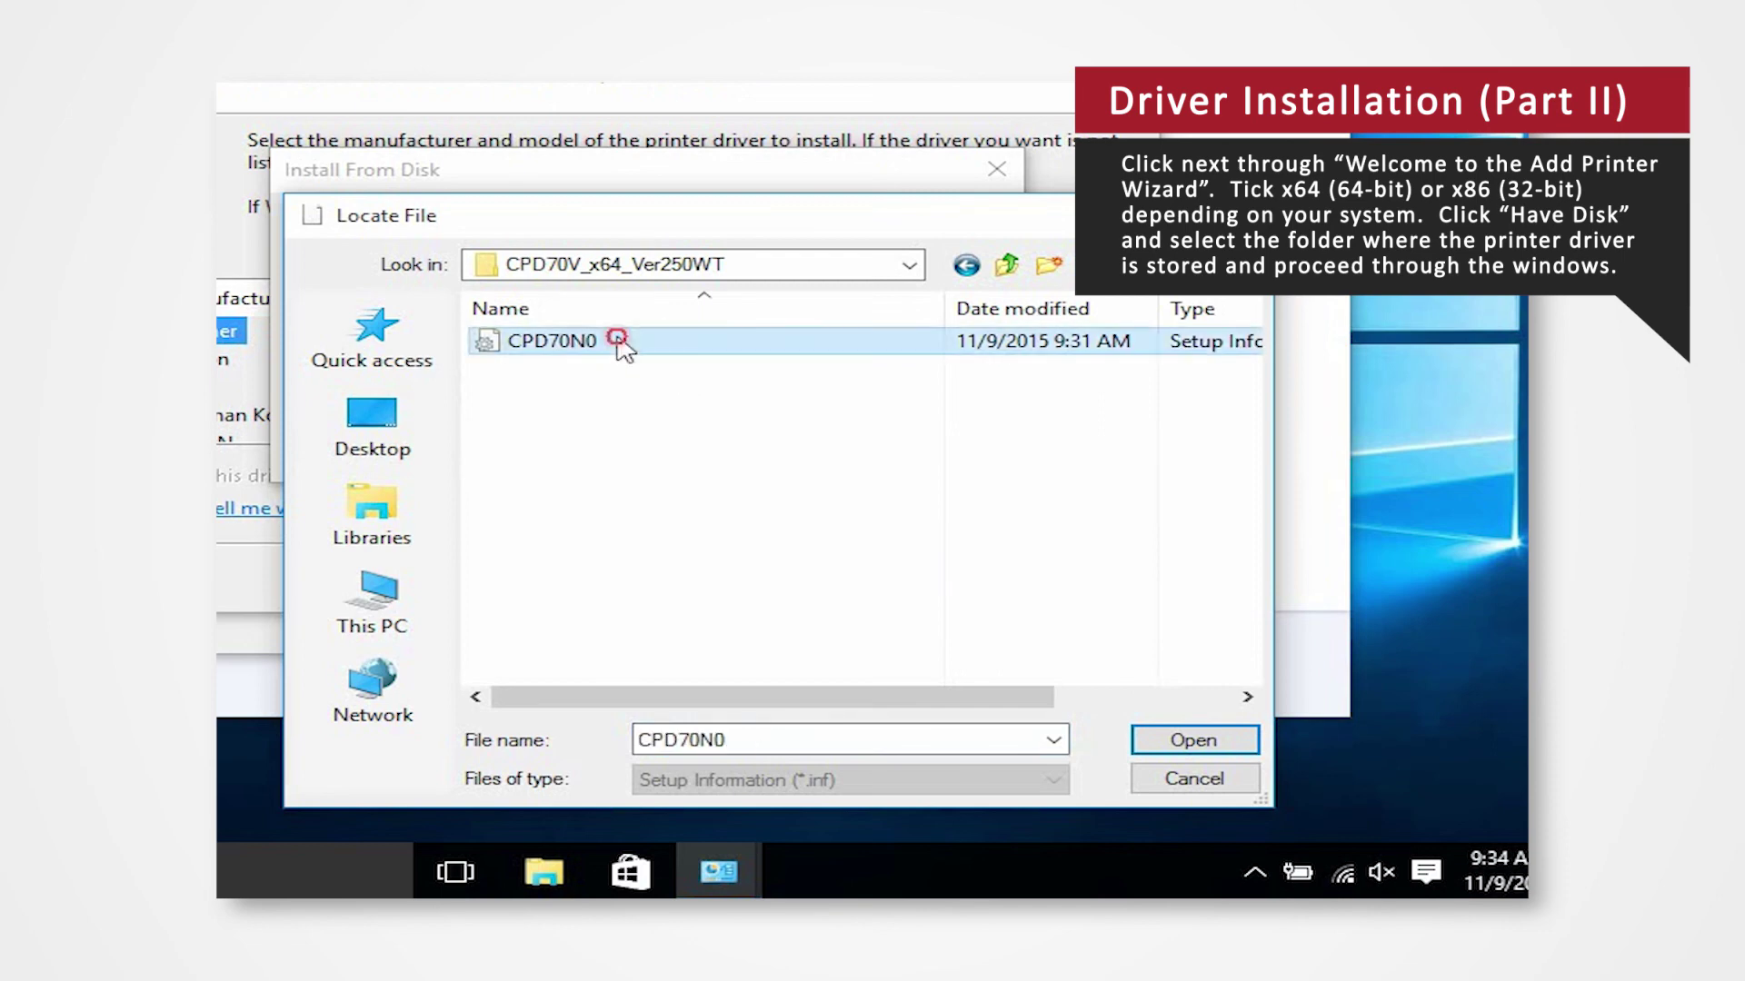
click(1193, 741)
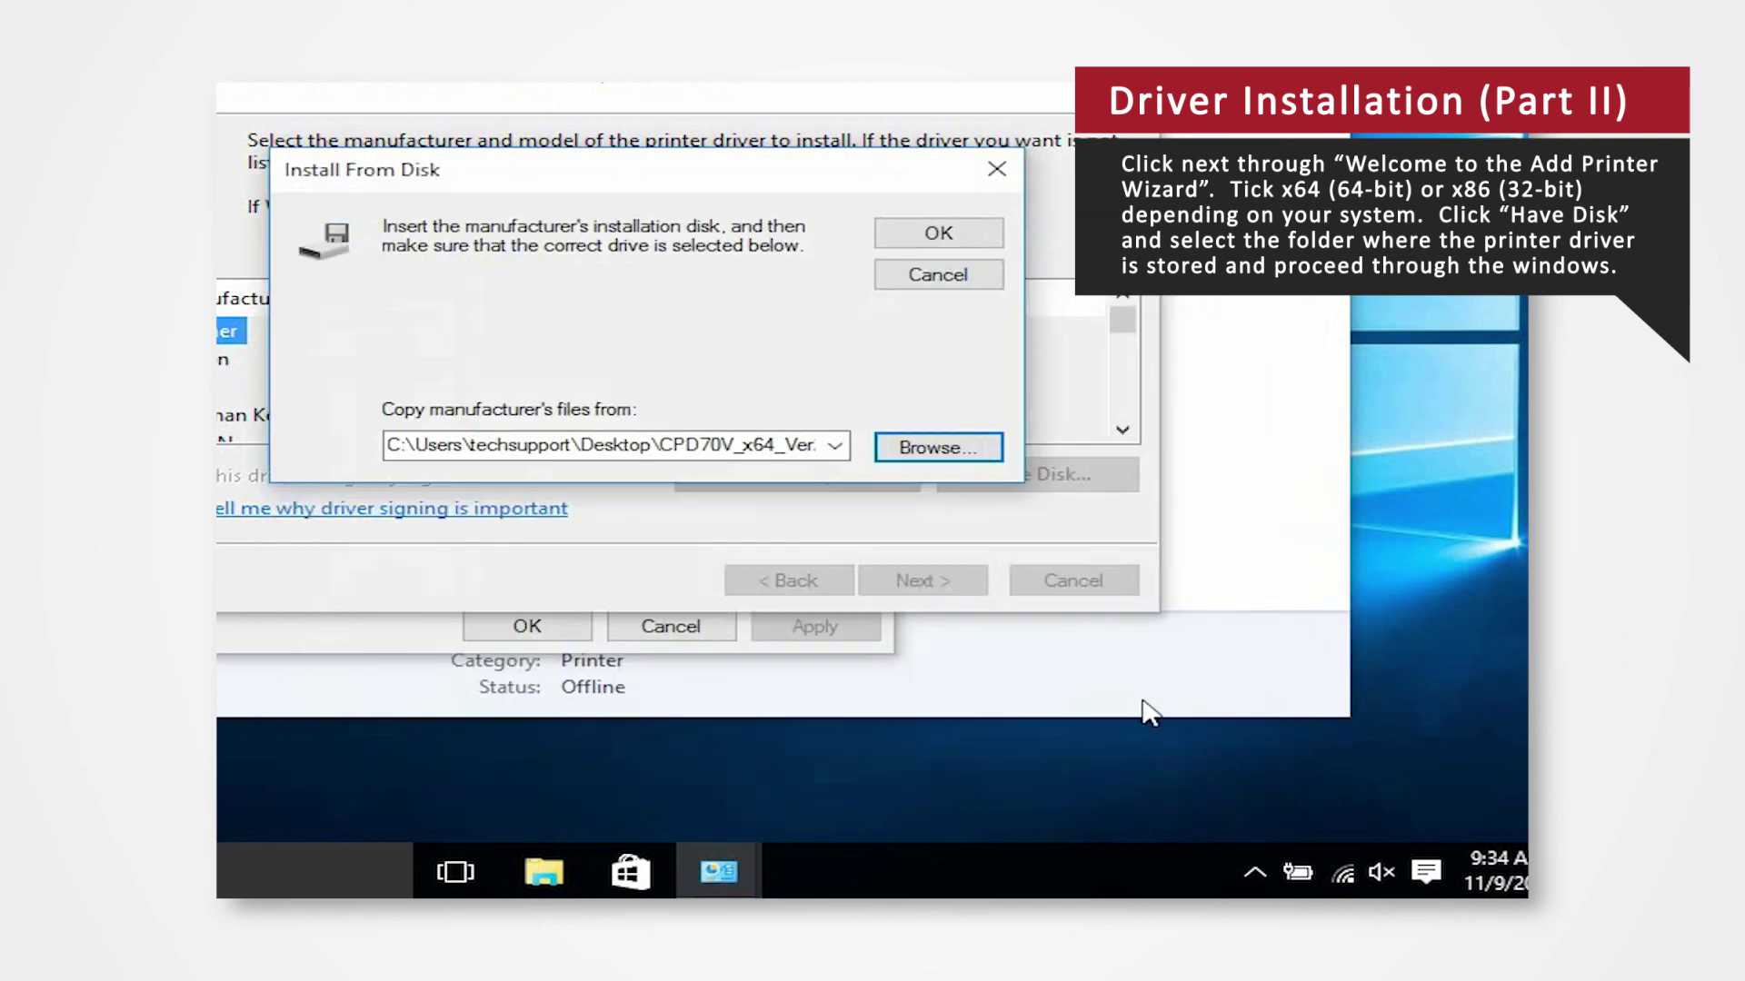
Step: Accept the disk location, choose MITSUBISHI CP70D Series(USB), and finish the wizard
click(940, 233)
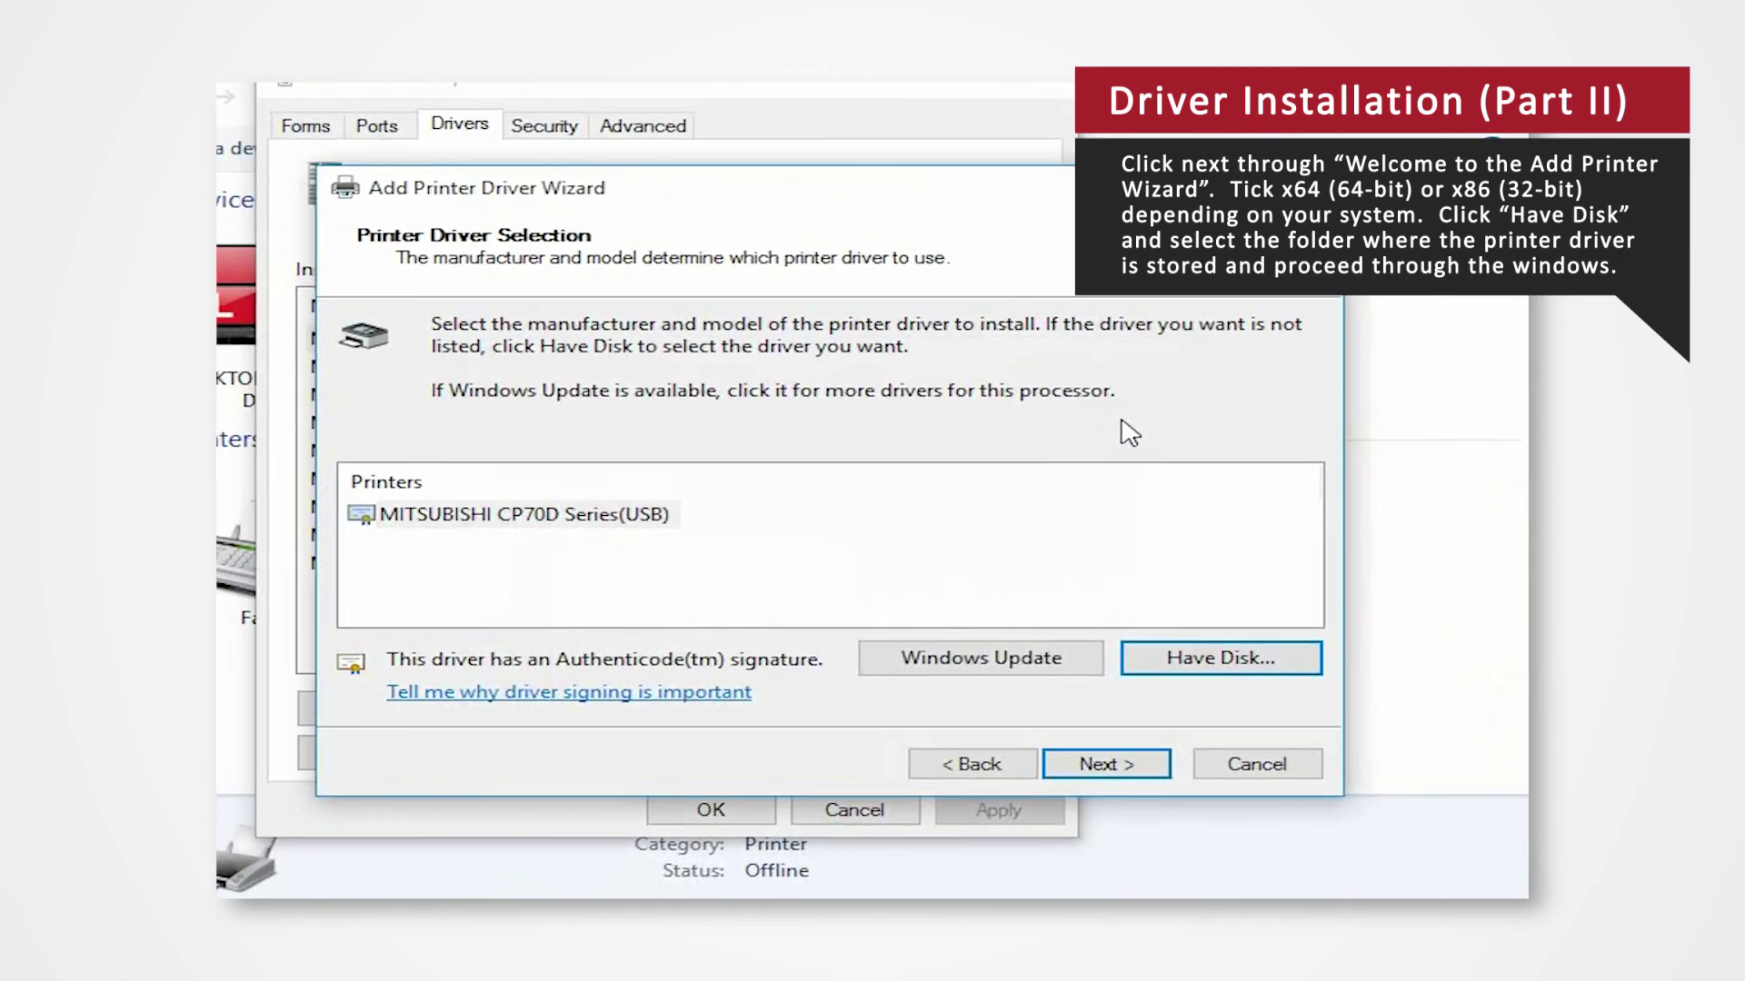
click(1106, 763)
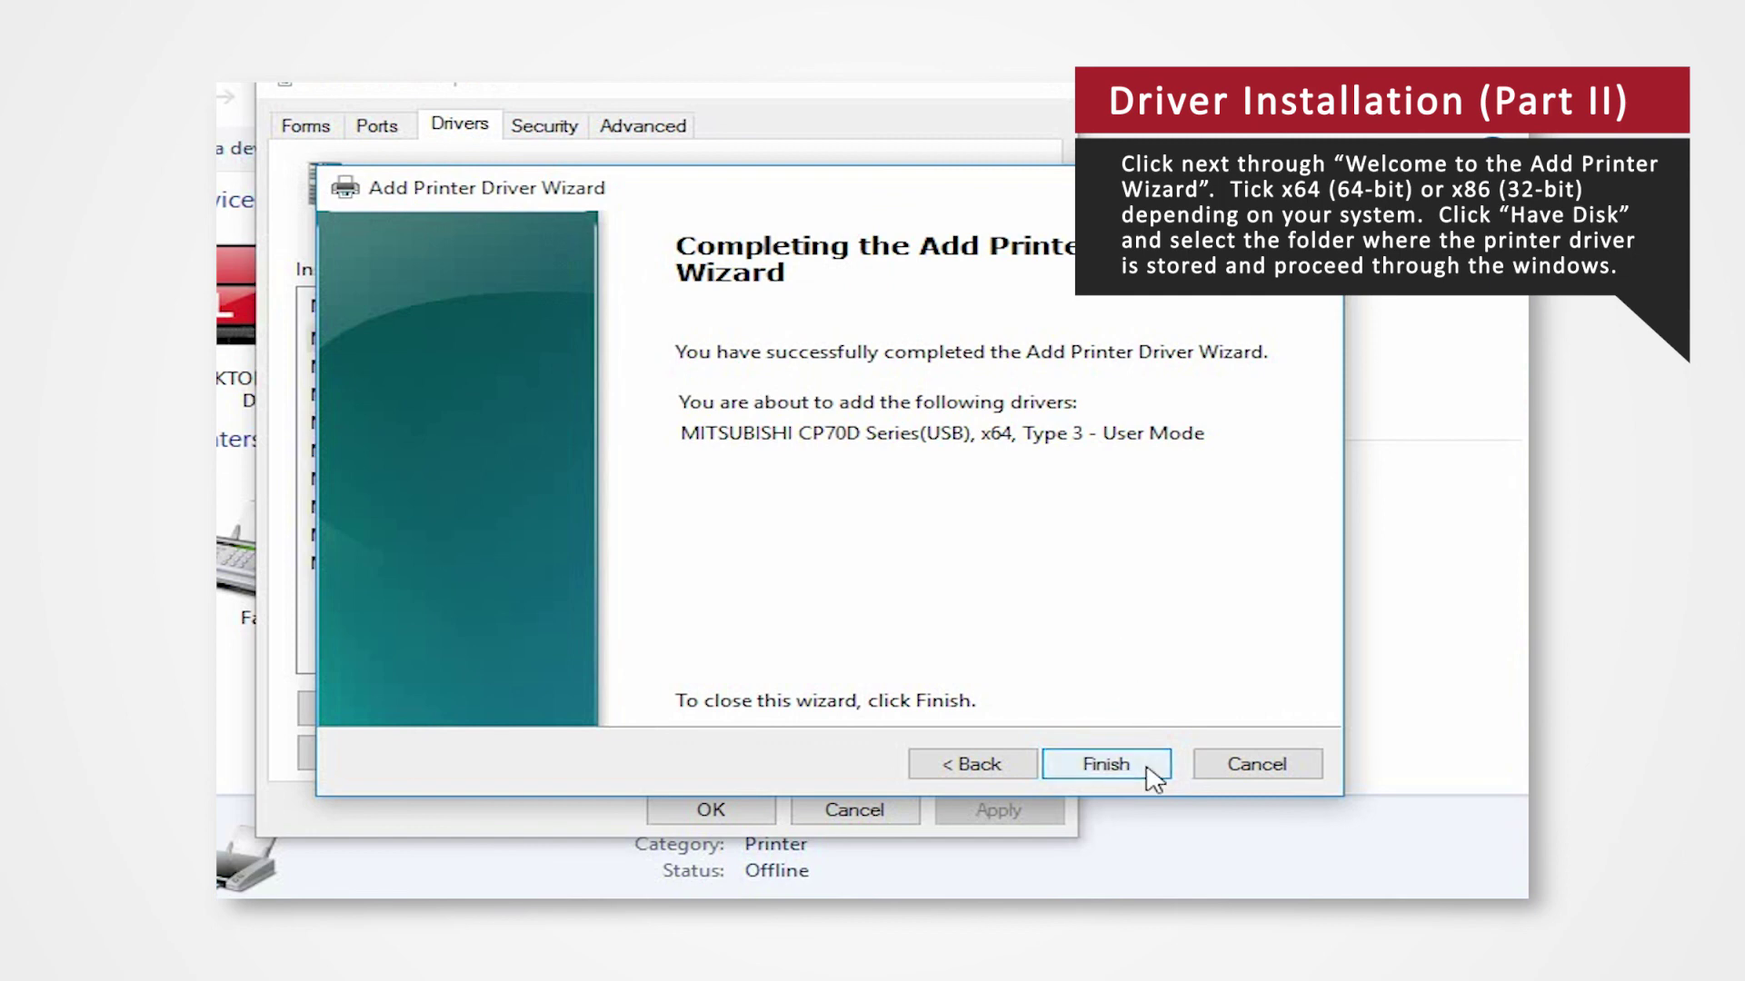
click(1152, 777)
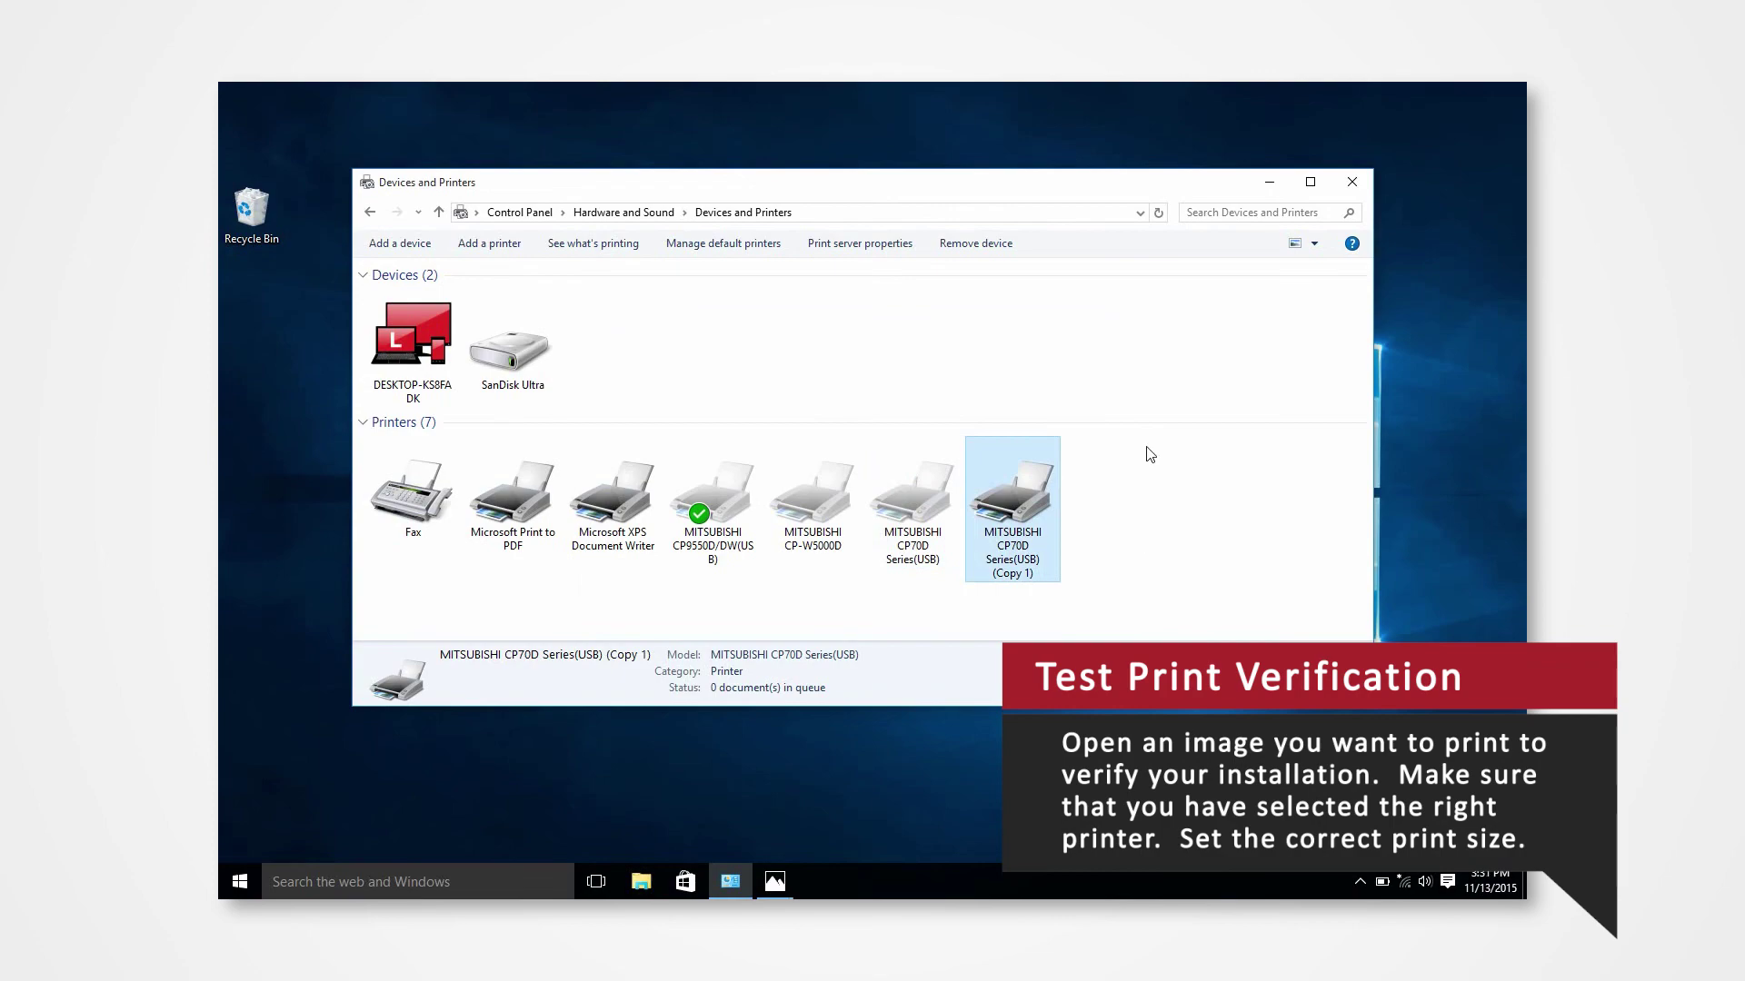
Step: Open the test picture's print options in Photos, selecting the MITSUBISHI CP70D printer and landscape orientation
click(774, 882)
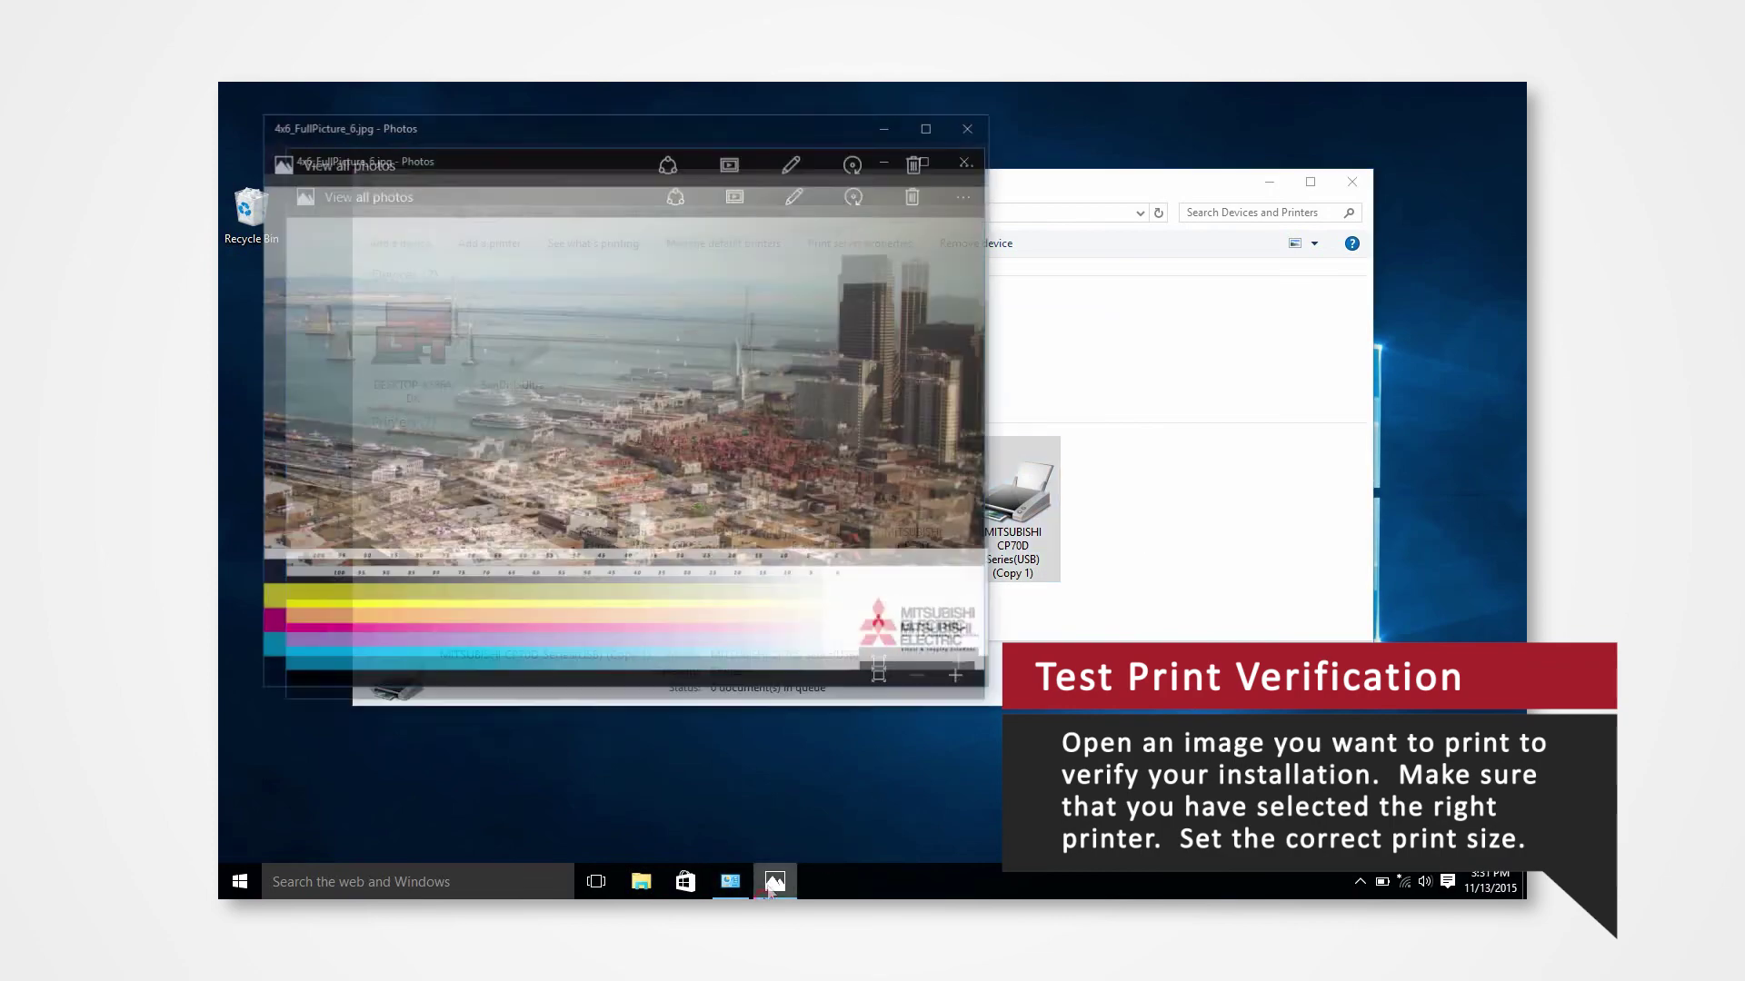
right_click(578, 263)
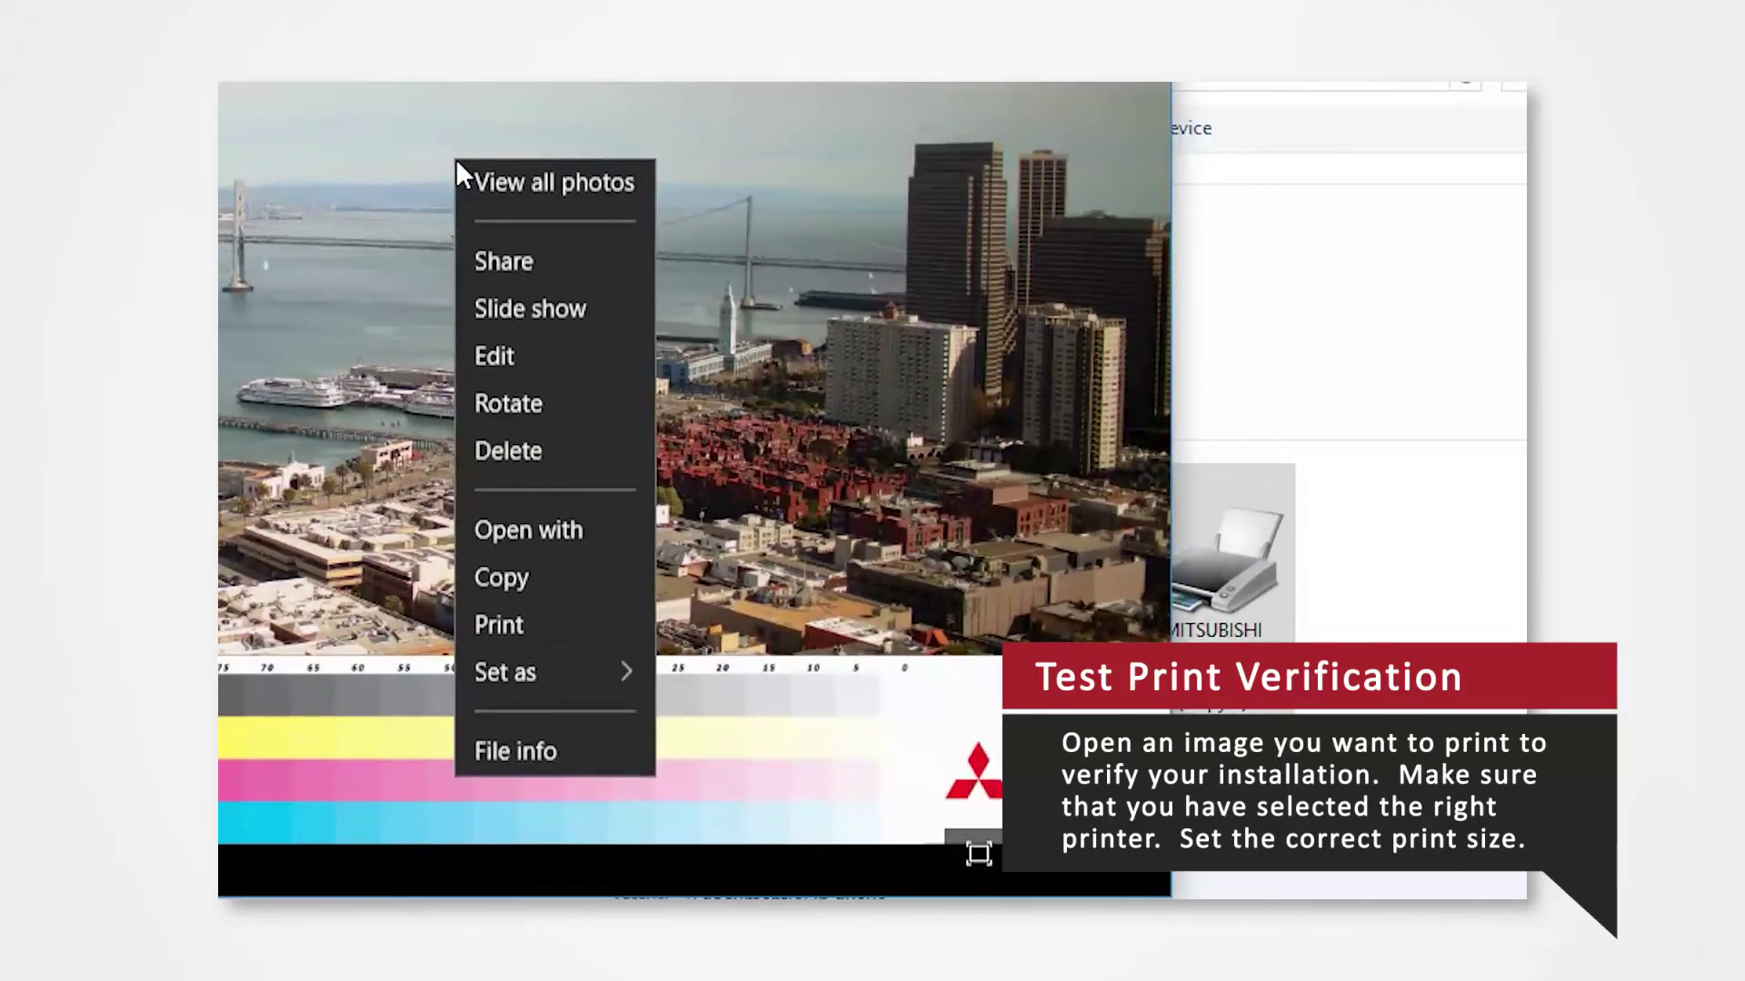
click(499, 624)
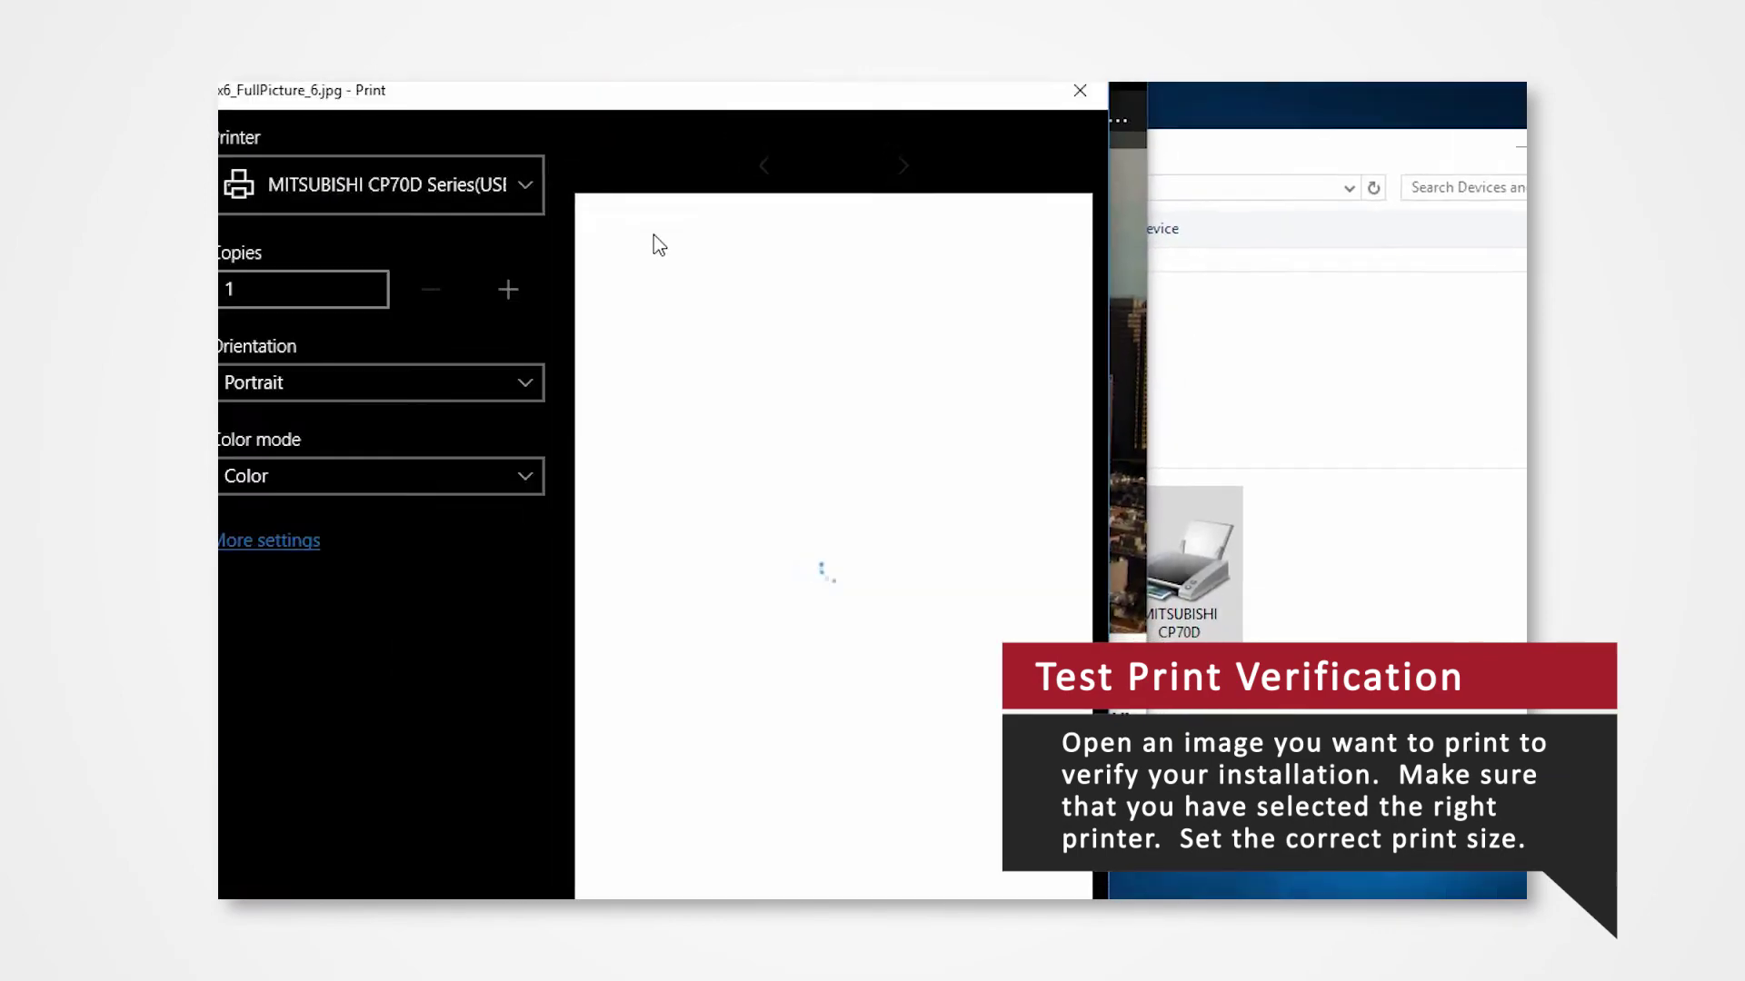
click(550, 184)
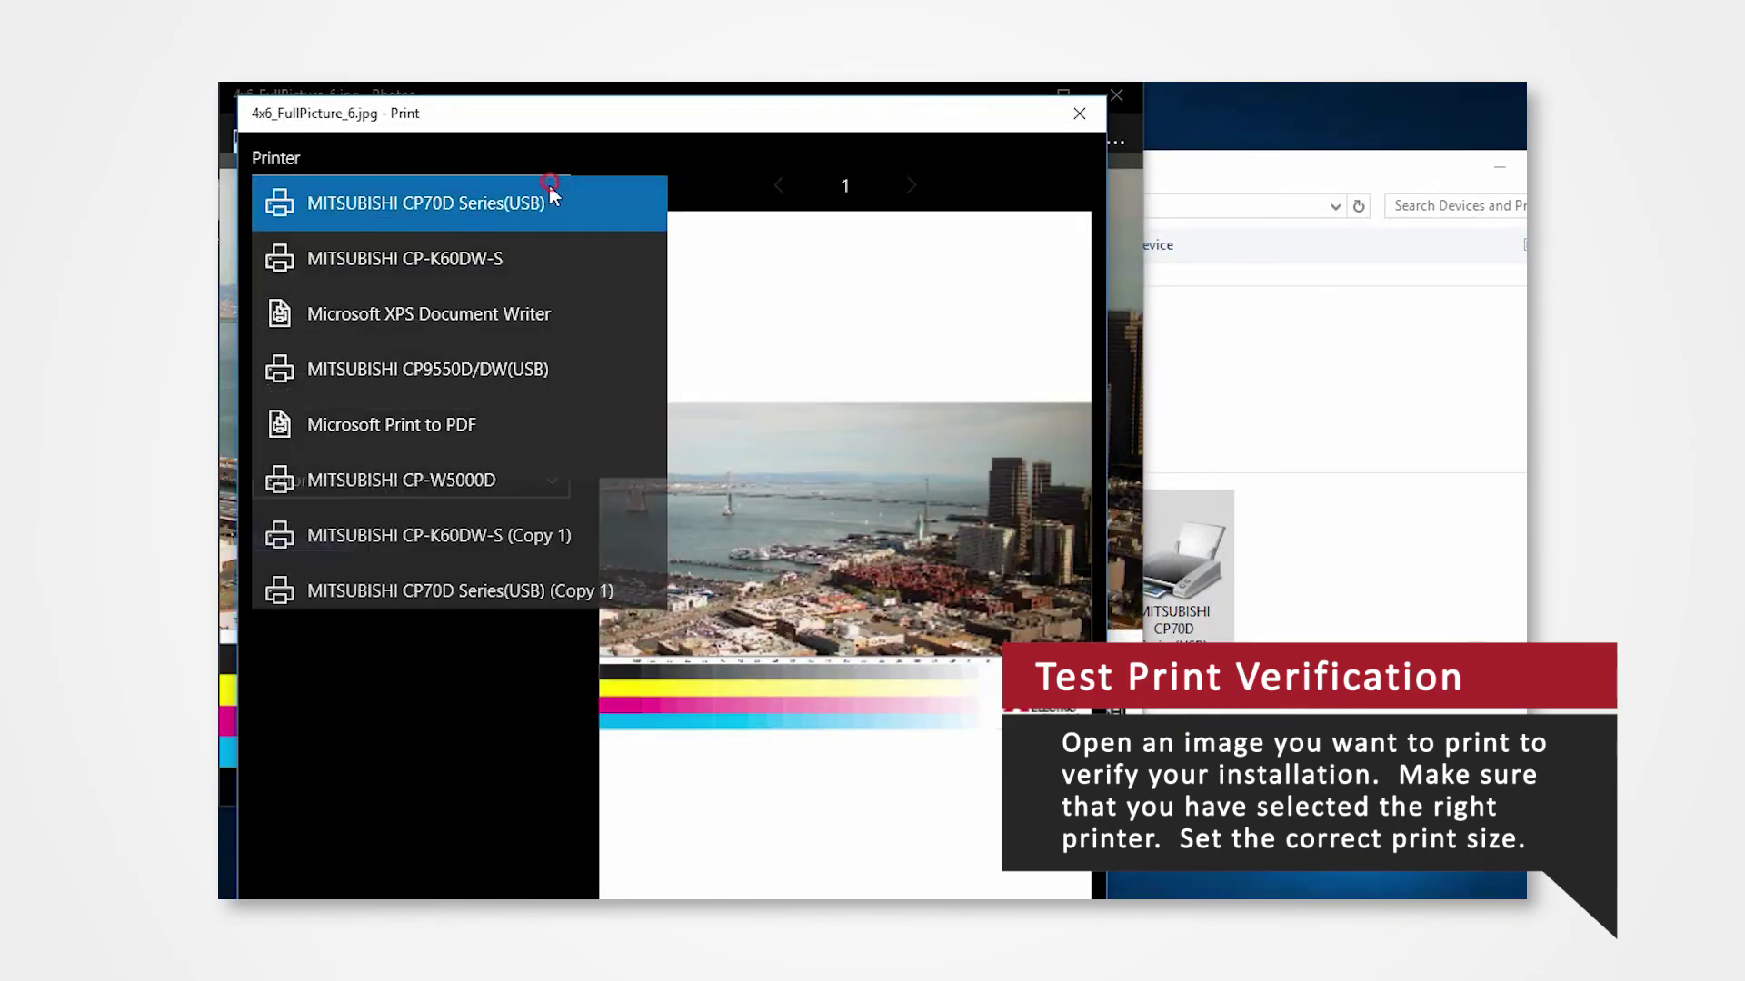
click(552, 572)
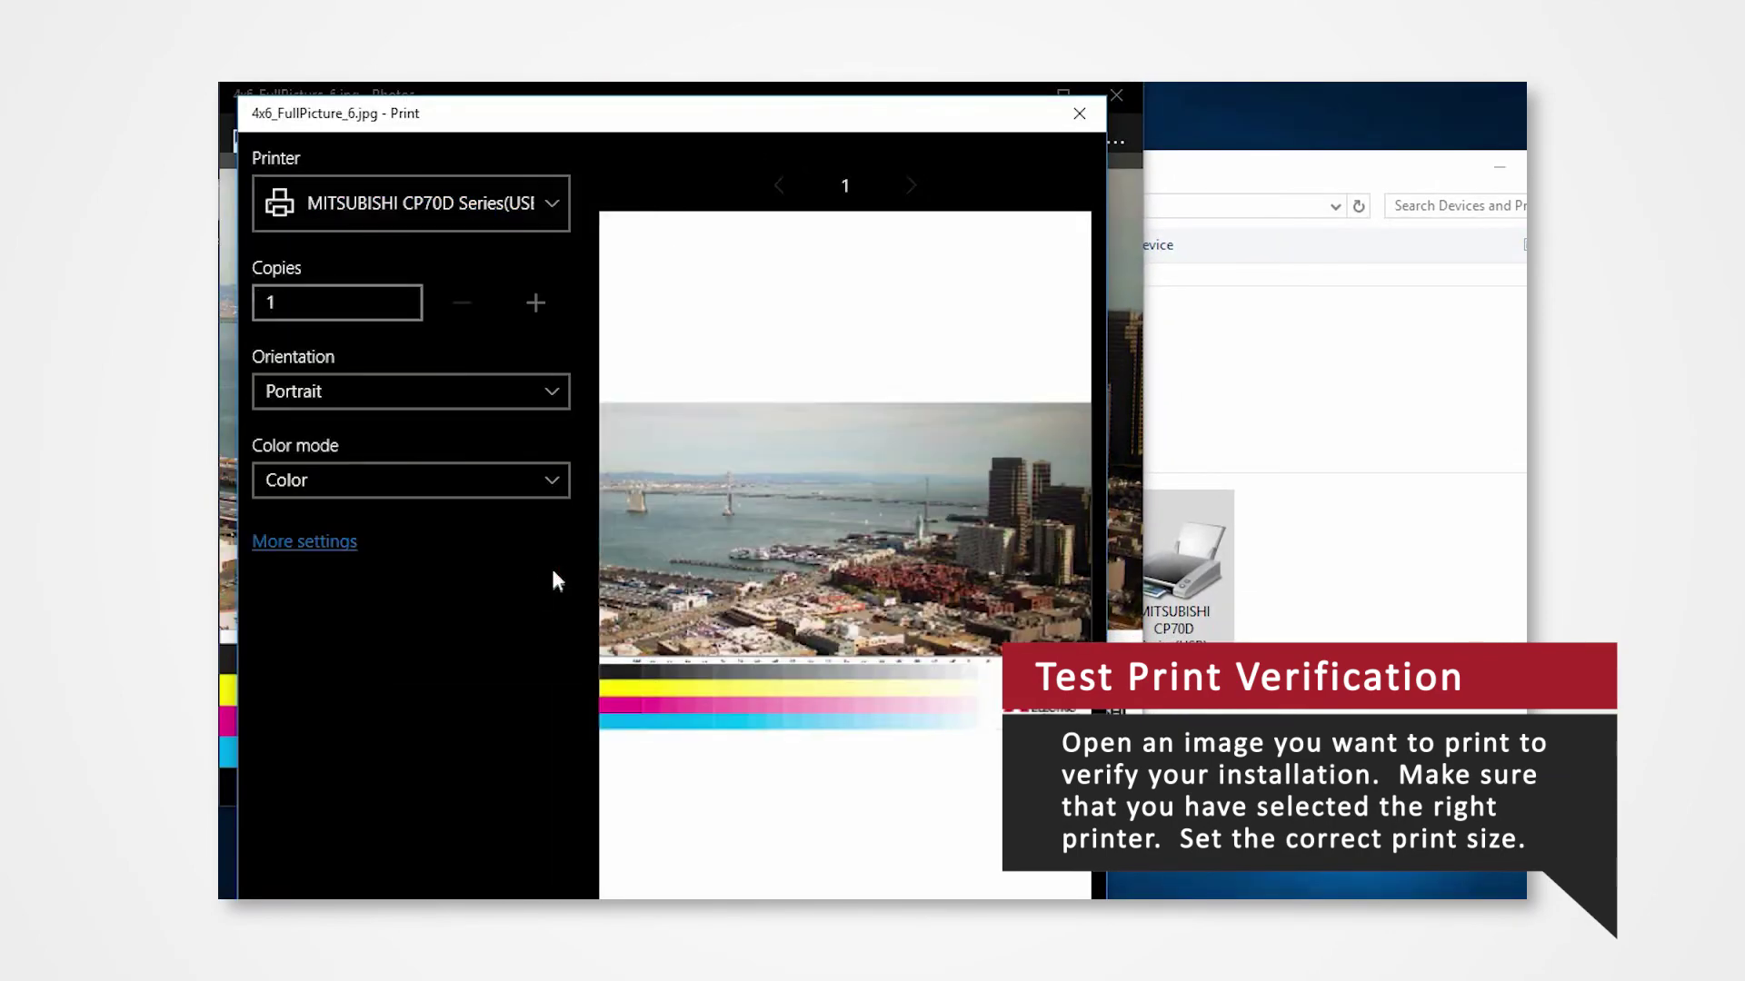
click(551, 391)
click(489, 437)
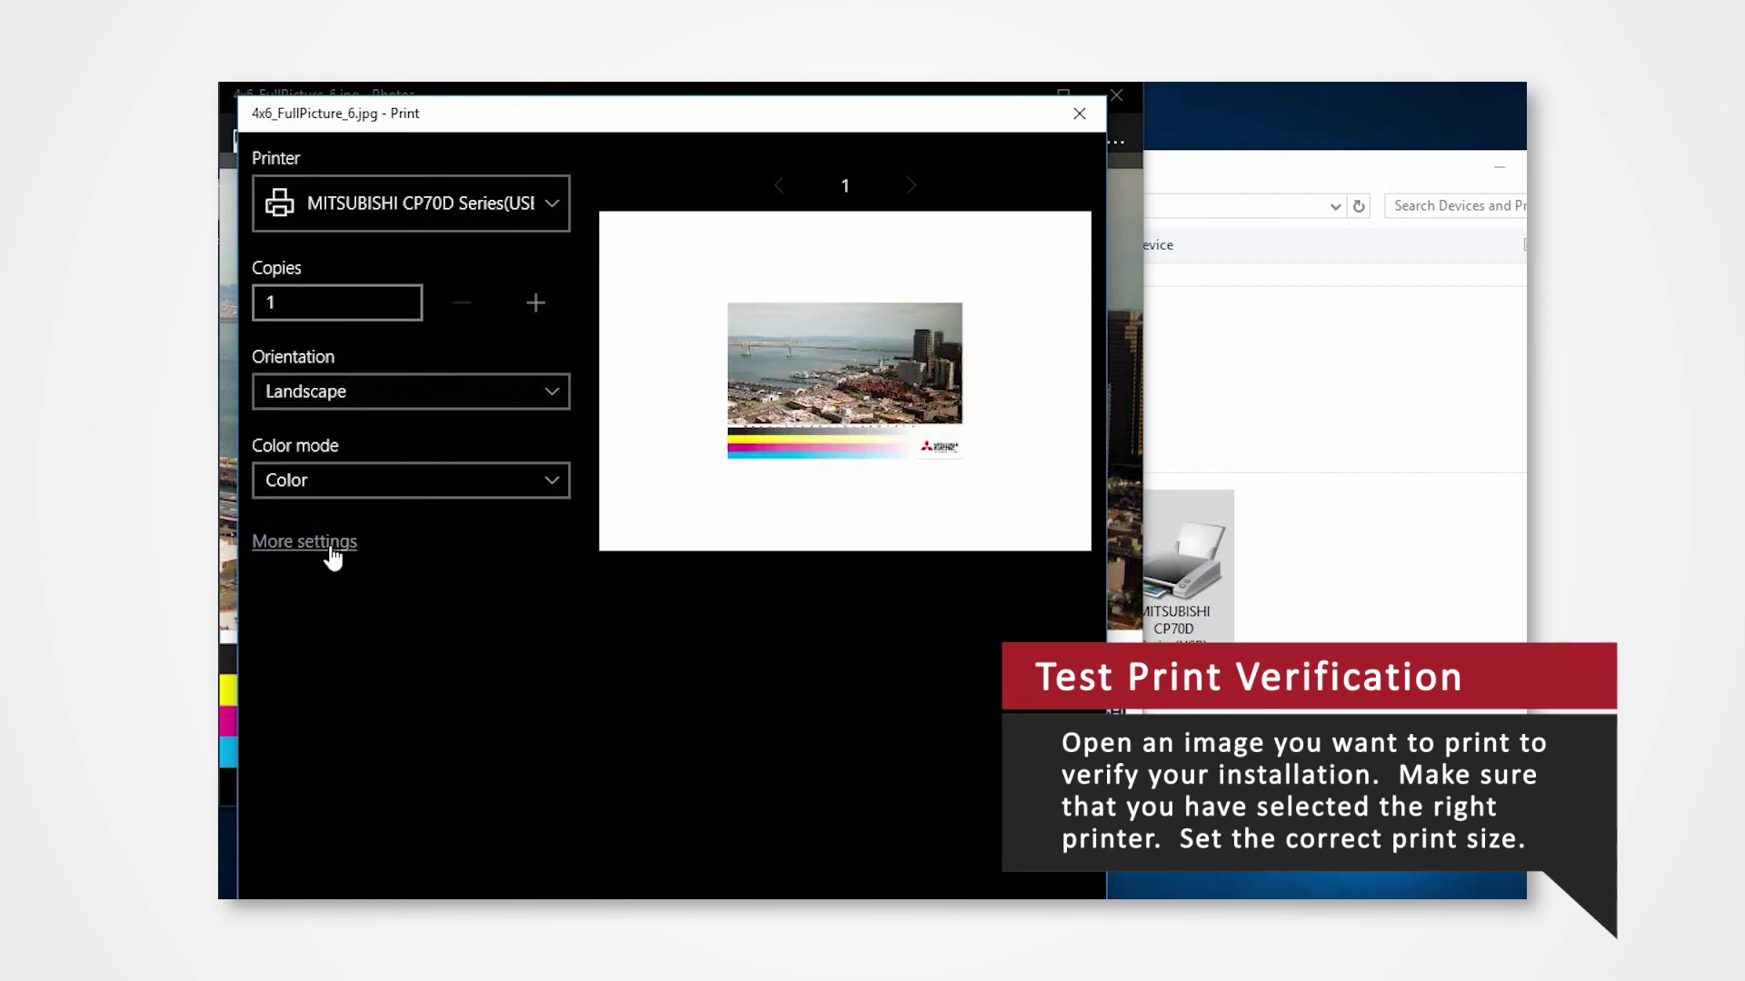
Step: Set the paper size to 10x15 (4x6") and send the picture to print
click(305, 541)
click(431, 440)
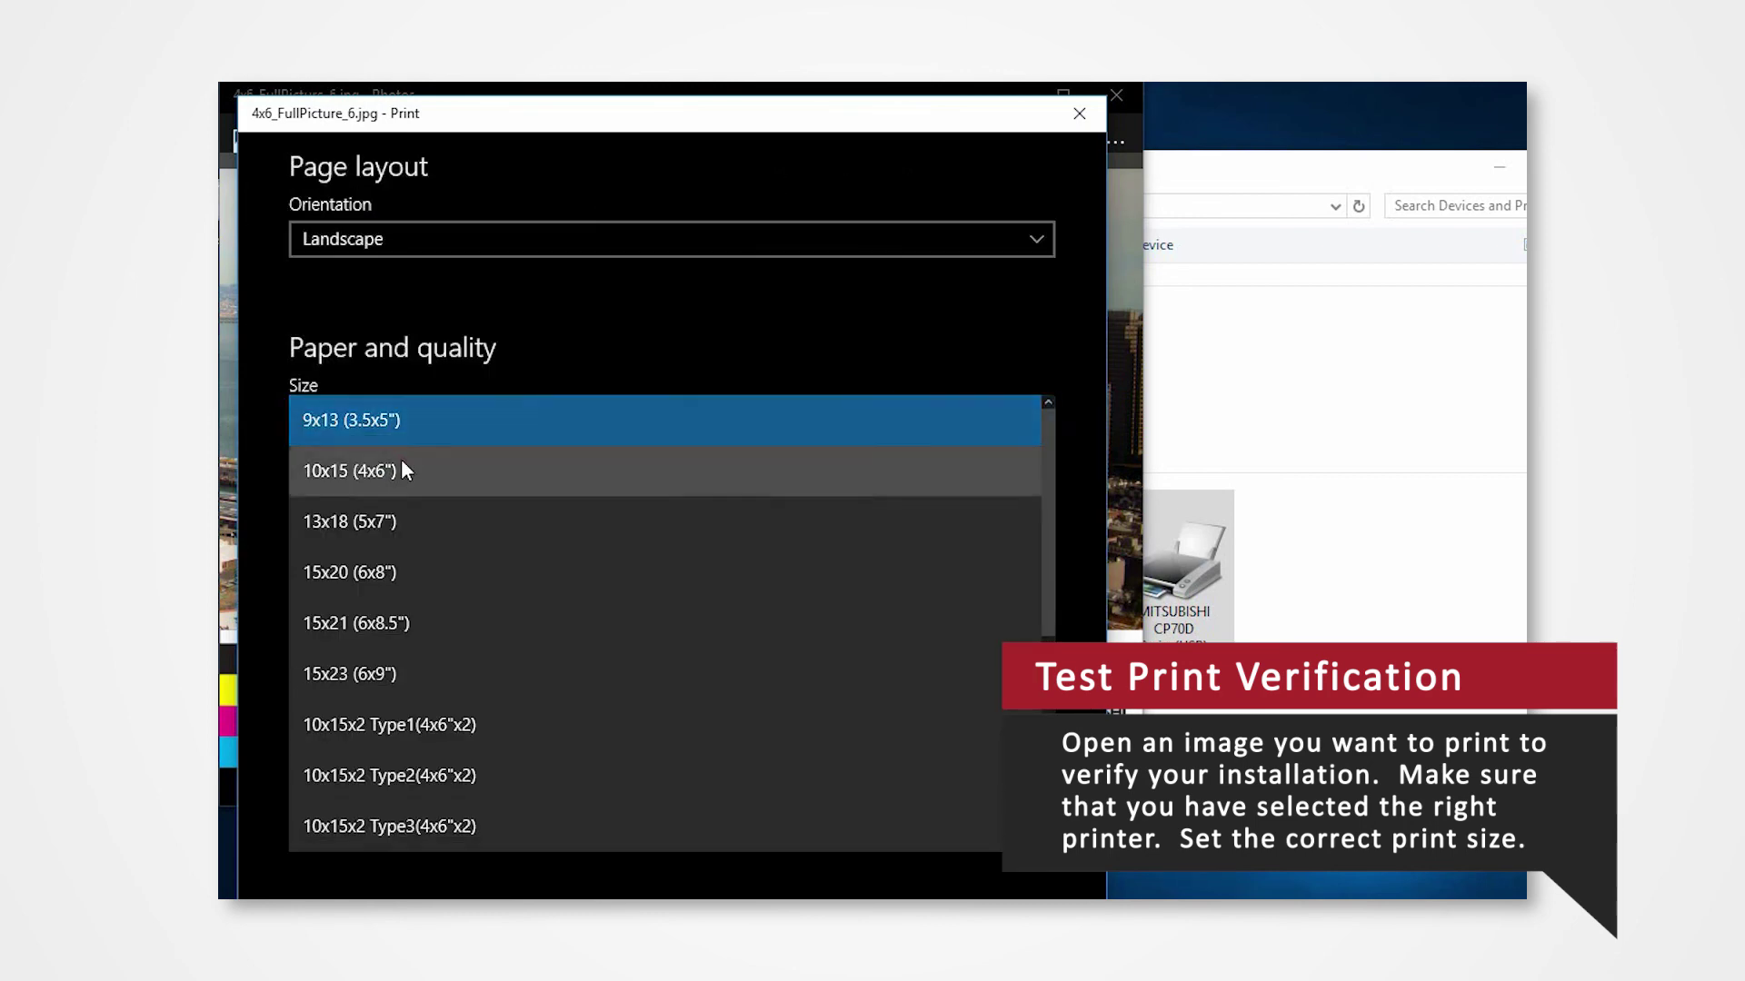
click(410, 459)
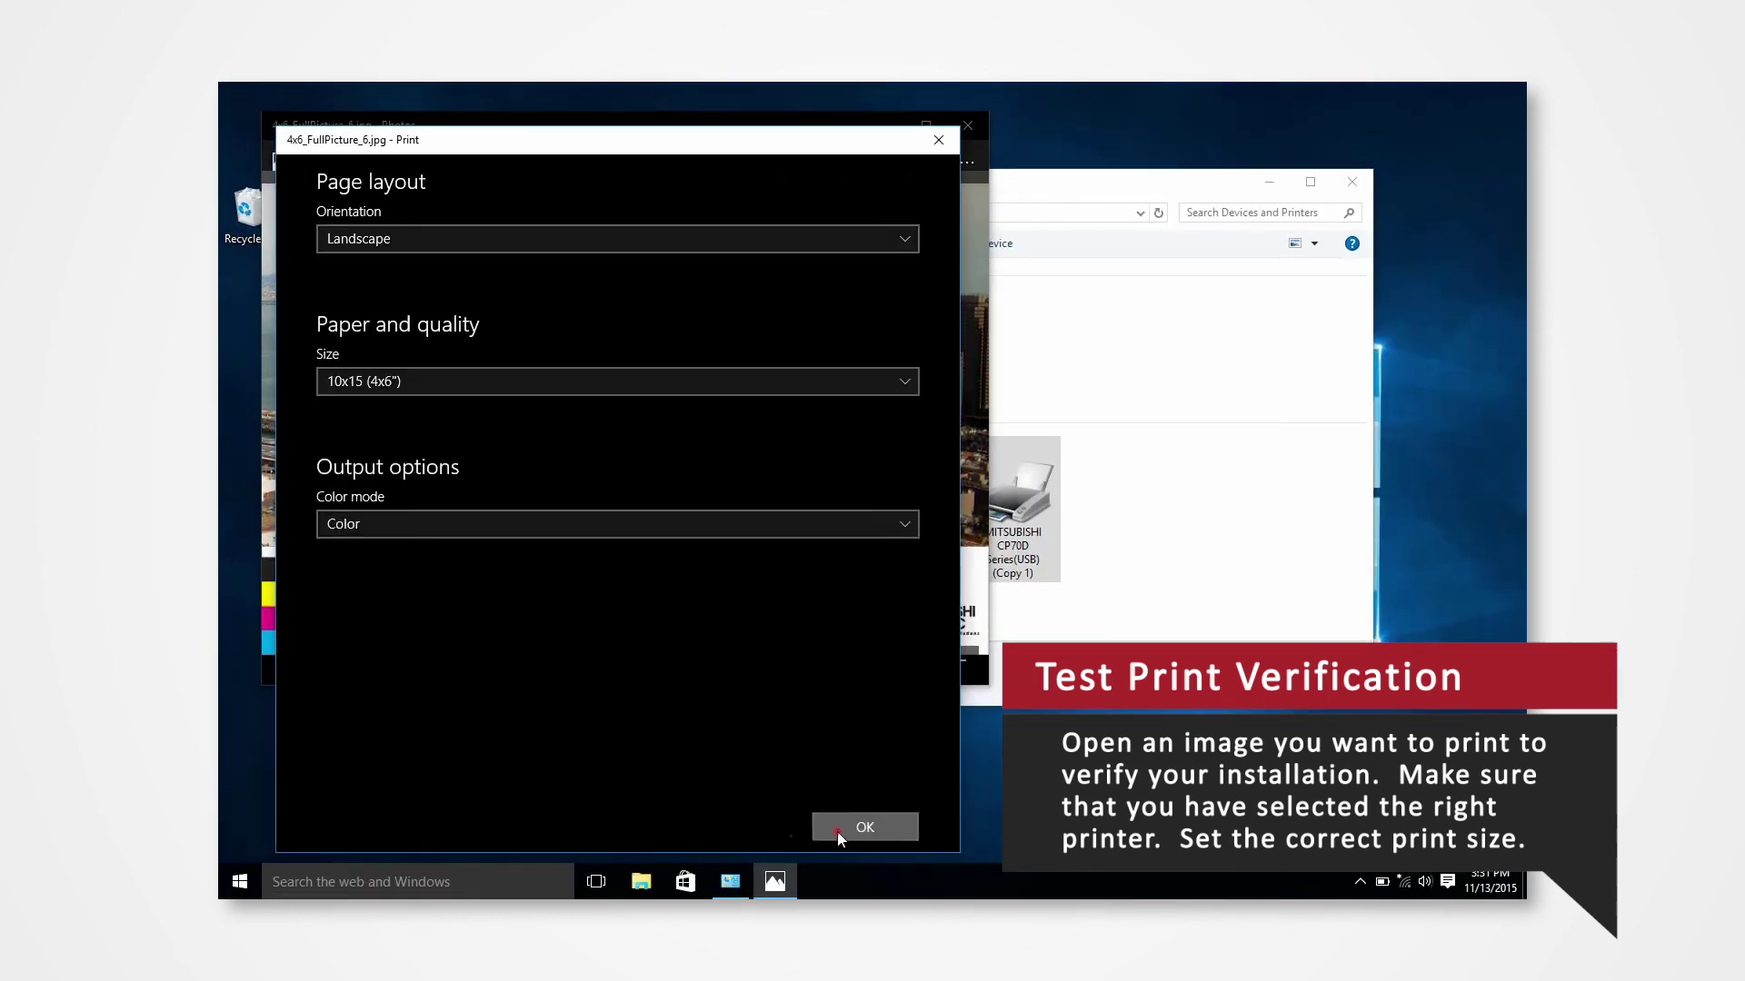
click(841, 831)
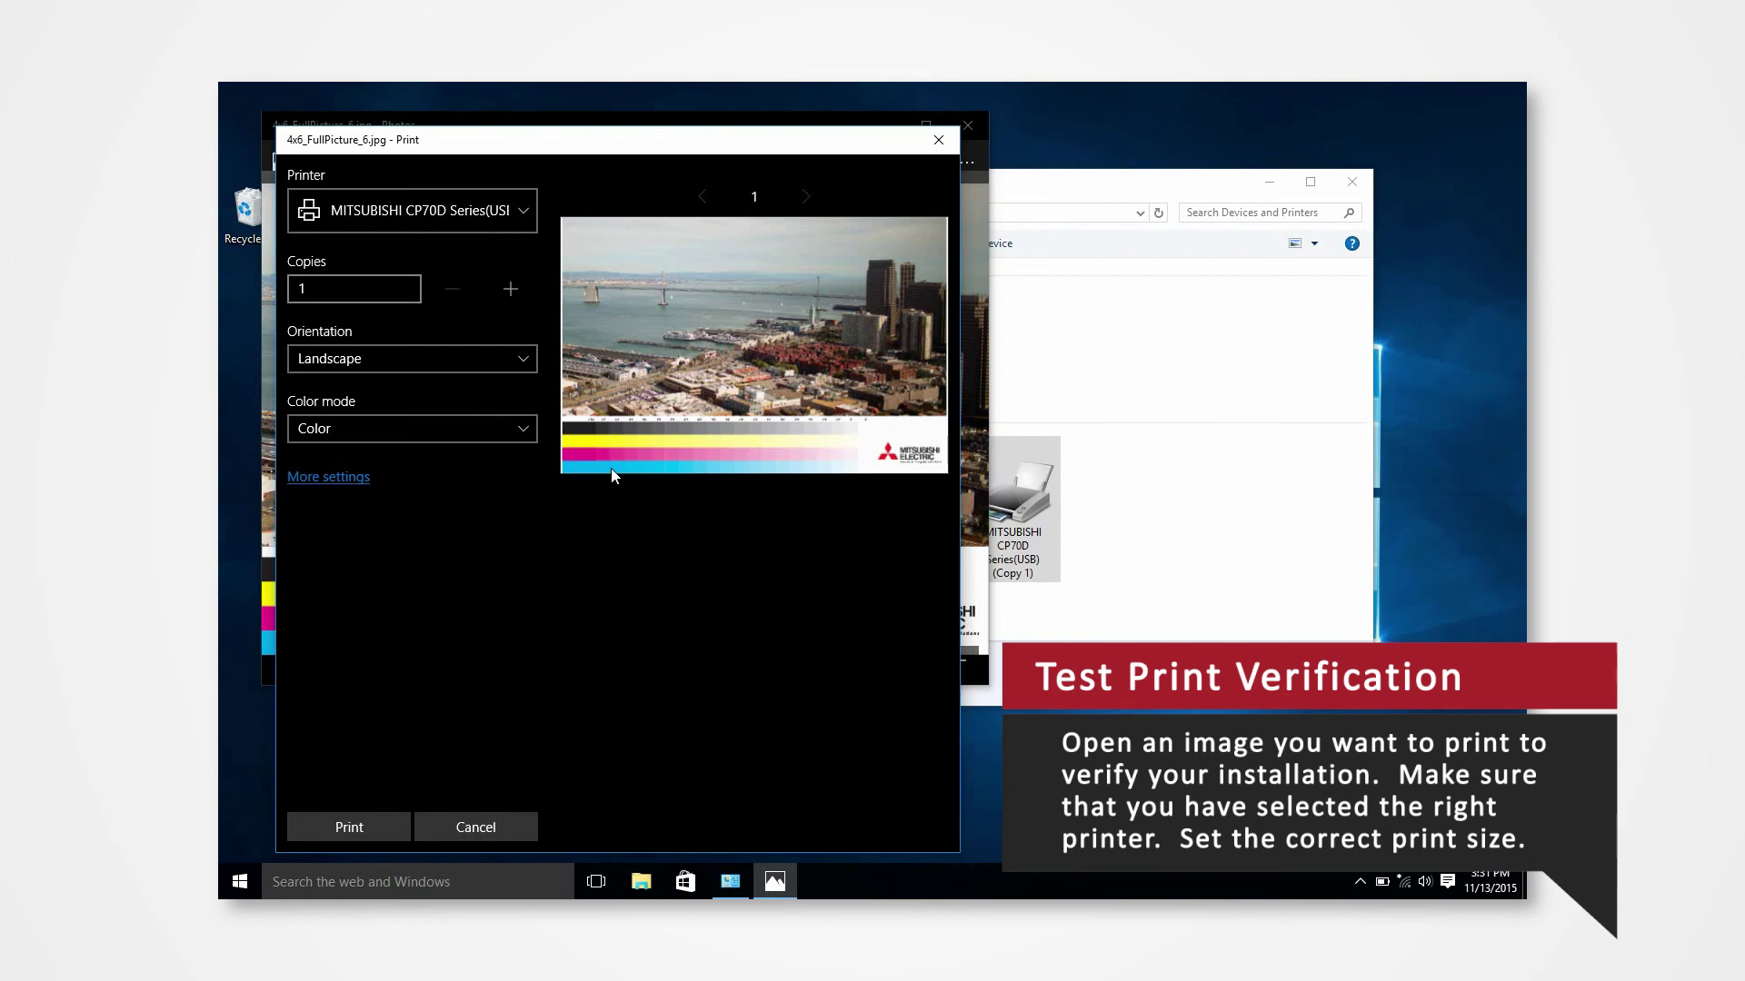
click(350, 827)
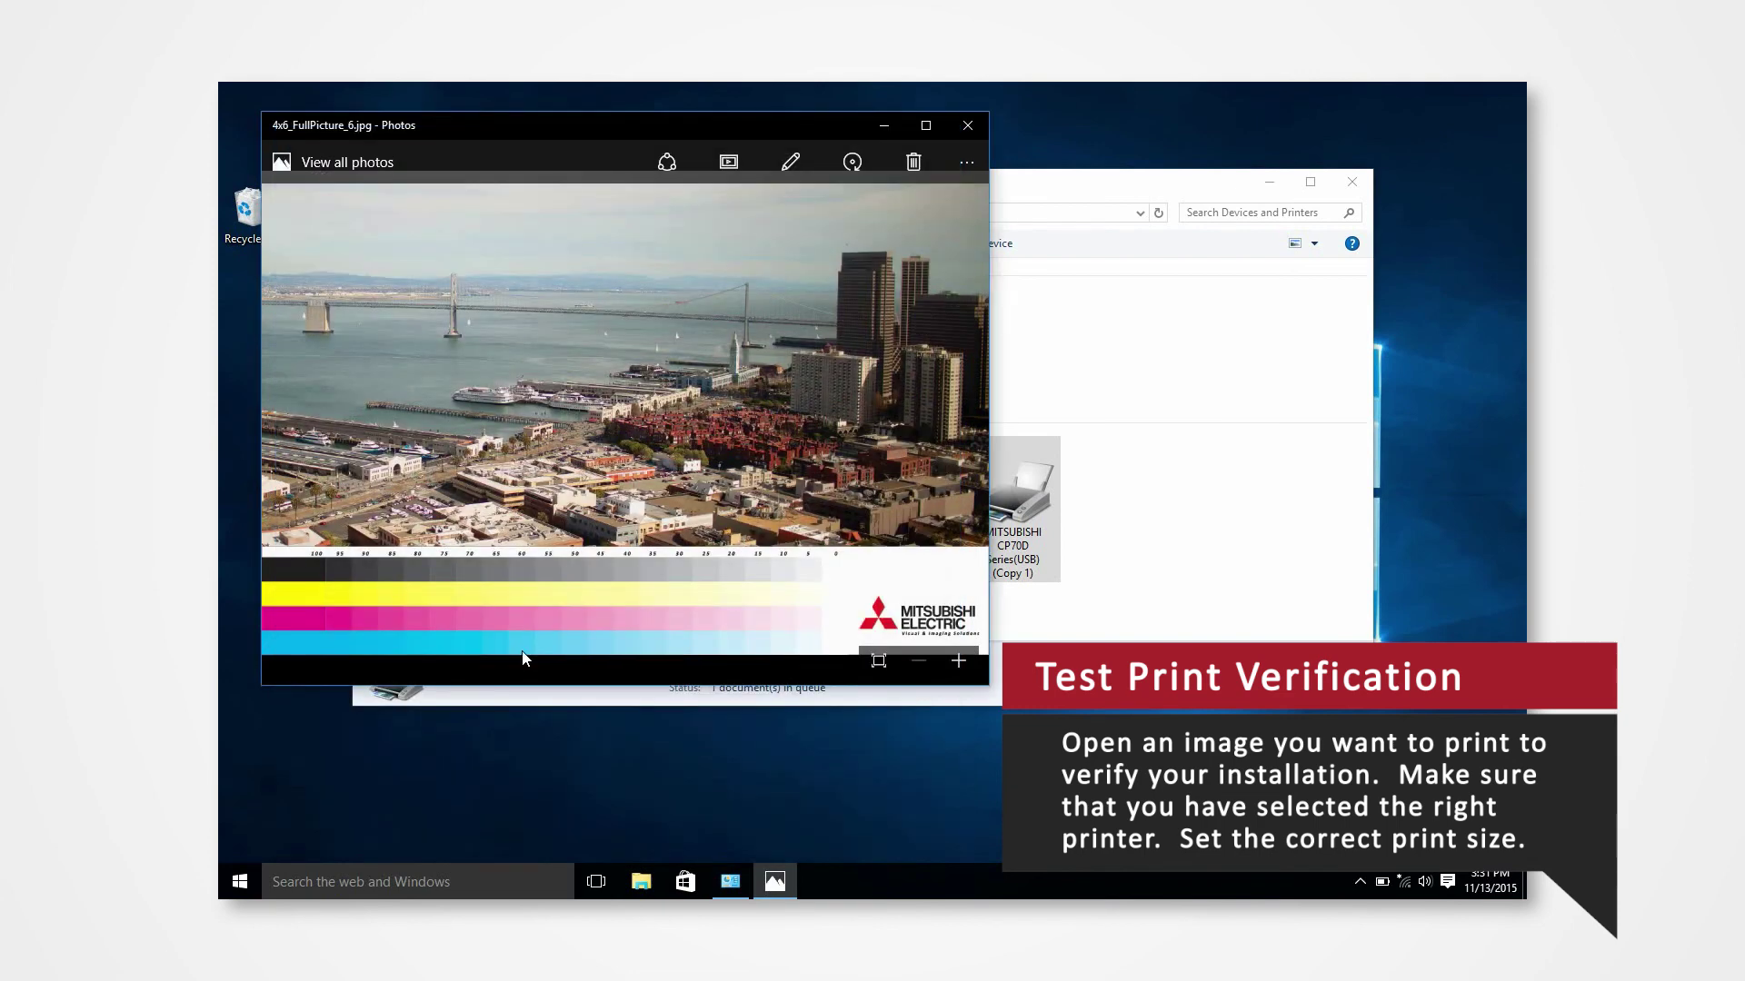